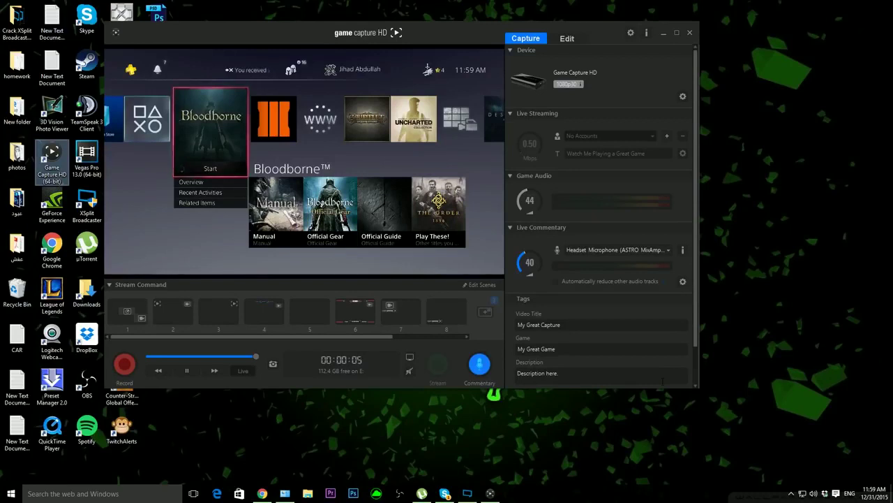
Step: Minimize Game Capture HD to point out the Game Capture HD and OBS desktop shortcuts, and restore its window
{"action": "right_click", "coordinate": [662, 381]}
{"action": "left_click", "coordinate": [539, 414]}
{"action": "left_click", "coordinate": [663, 33]}
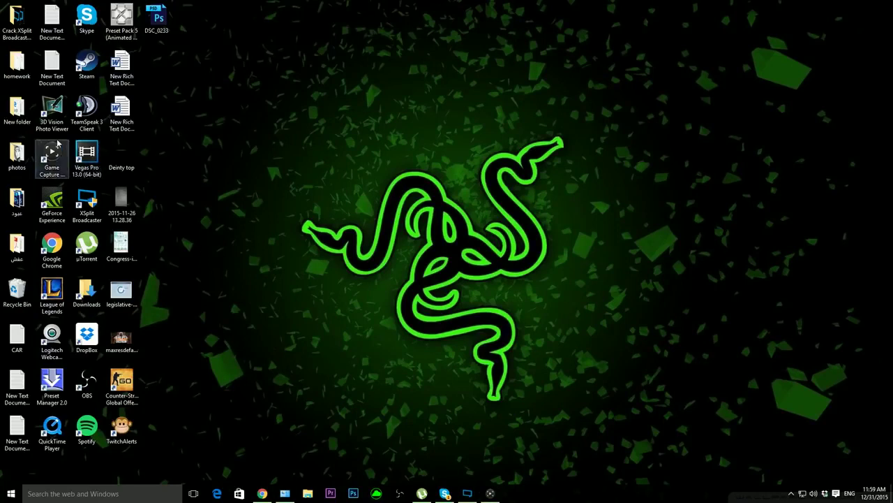
{"action": "left_click", "coordinate": [58, 149]}
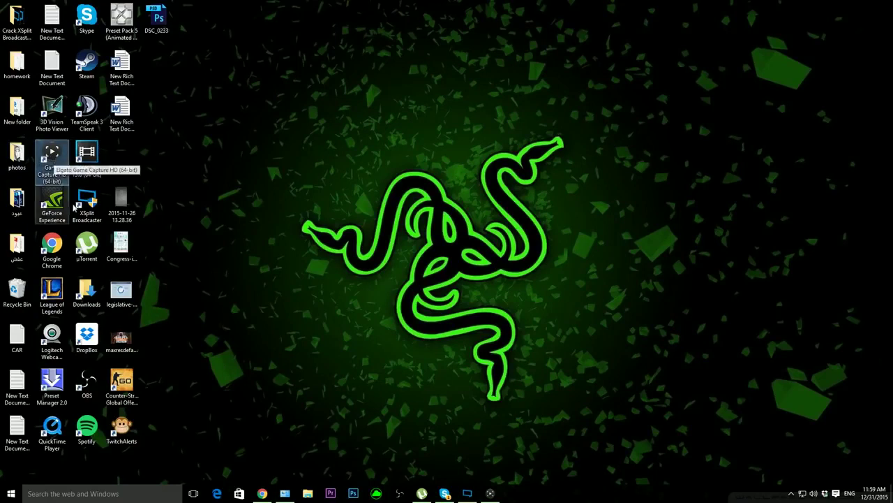
{"action": "left_click", "coordinate": [88, 383]}
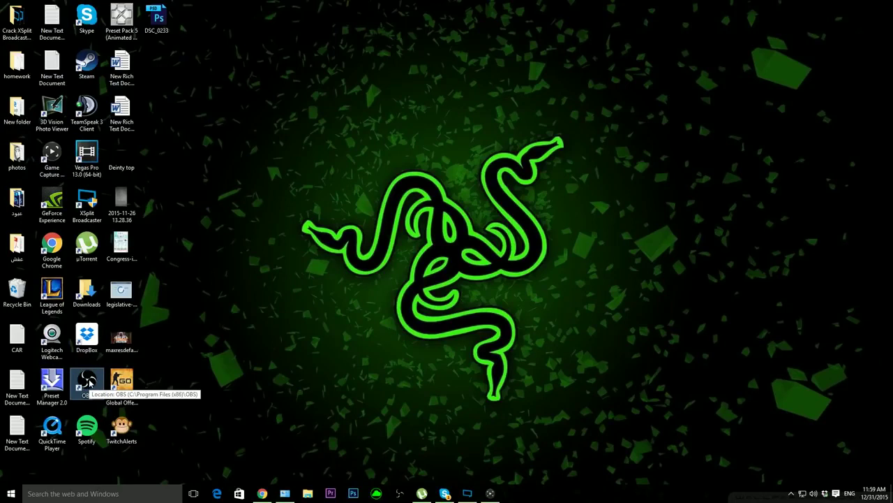
{"action": "left_click", "coordinate": [490, 494]}
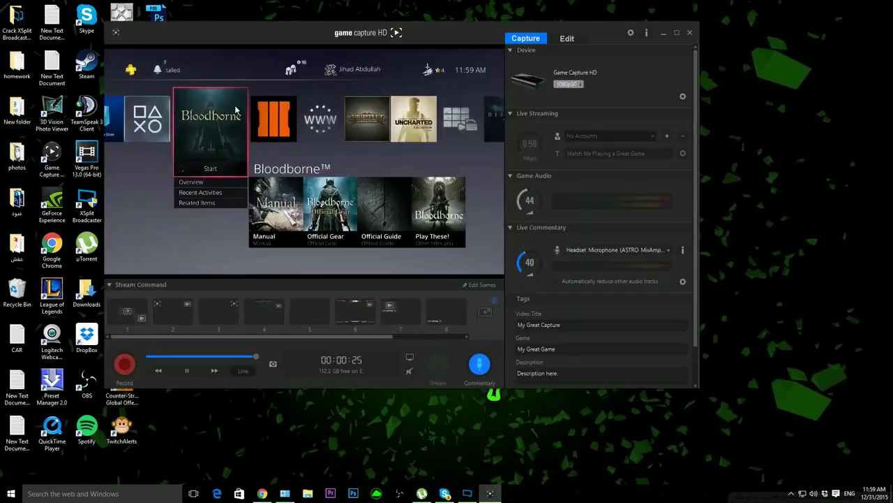
Step: Scrub the Game Capture HD preview back along its timeline and return it to live
{"action": "left_click", "coordinate": [229, 358]}
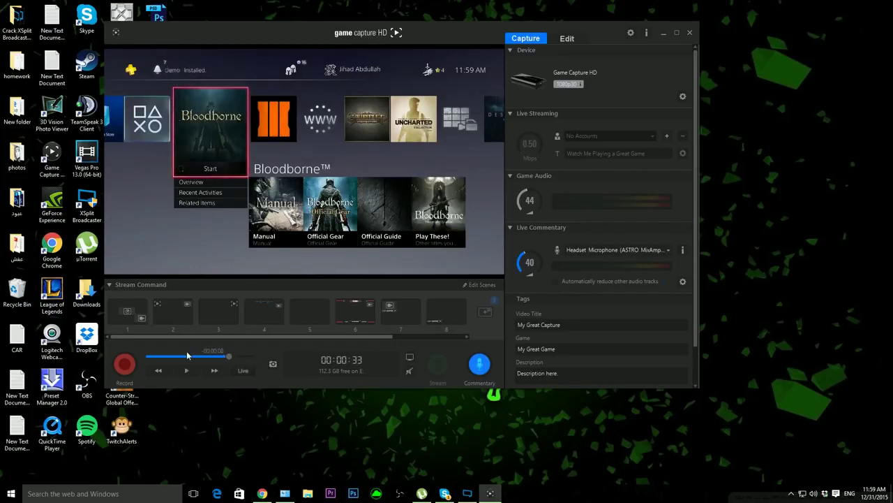
{"action": "left_click", "coordinate": [235, 357]}
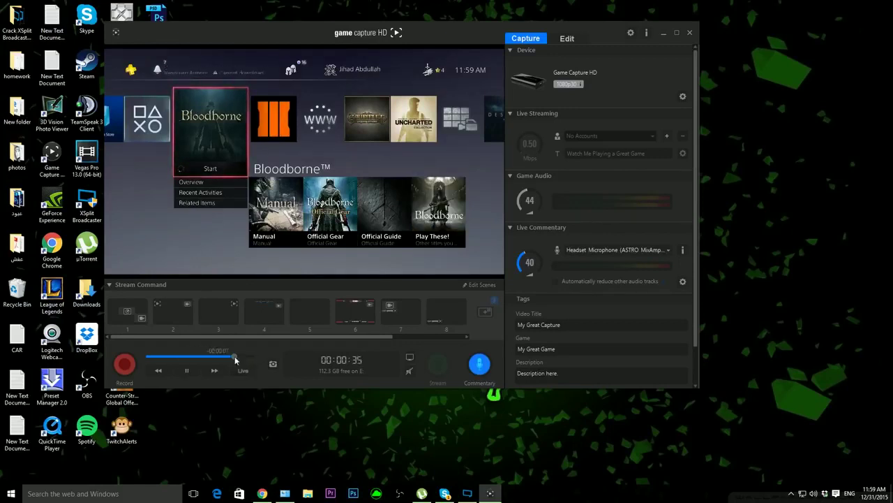
{"action": "left_click", "coordinate": [243, 369]}
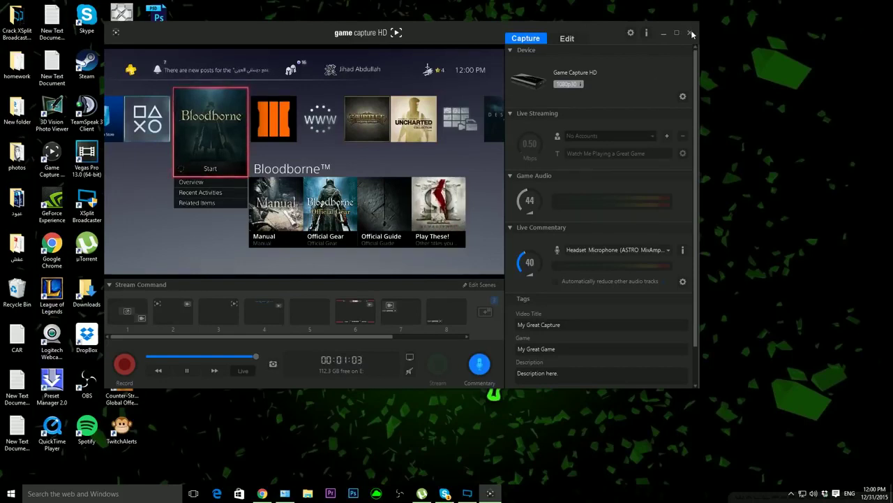
Step: Close Game Capture HD and launch OBS (Open Broadcaster Software) from the desktop
{"action": "left_click", "coordinate": [691, 33]}
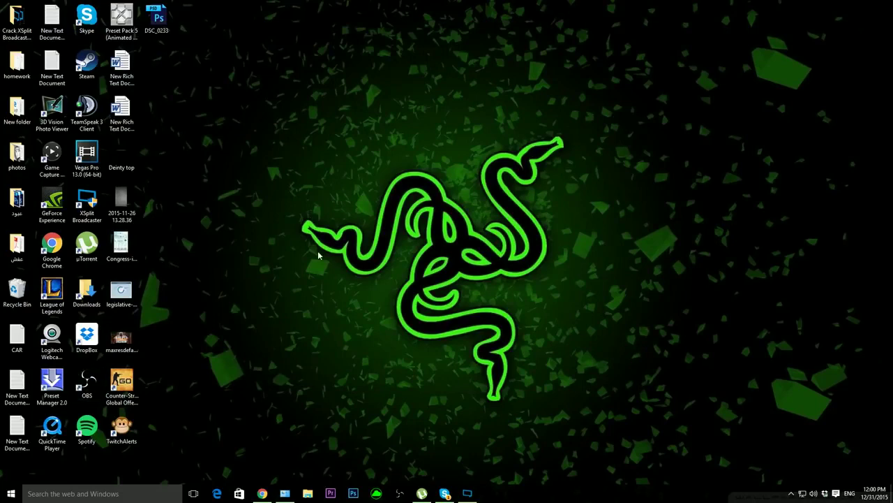
{"action": "double_click", "coordinate": [87, 383]}
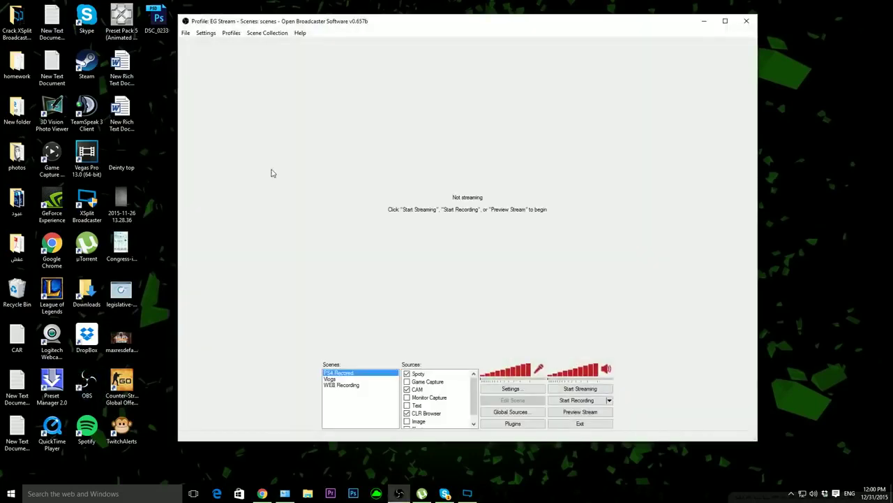
Step: Search for "obs" in Chrome, view the downloads on the obsproject.com site, and minimize the browser
{"action": "left_click", "coordinate": [262, 493]}
{"action": "left_click", "coordinate": [52, 6]}
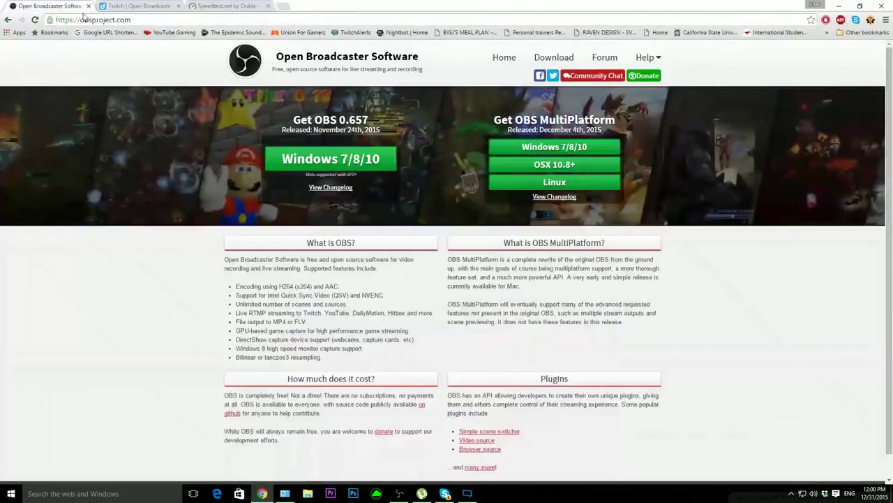
{"action": "double_click", "coordinate": [120, 20]}
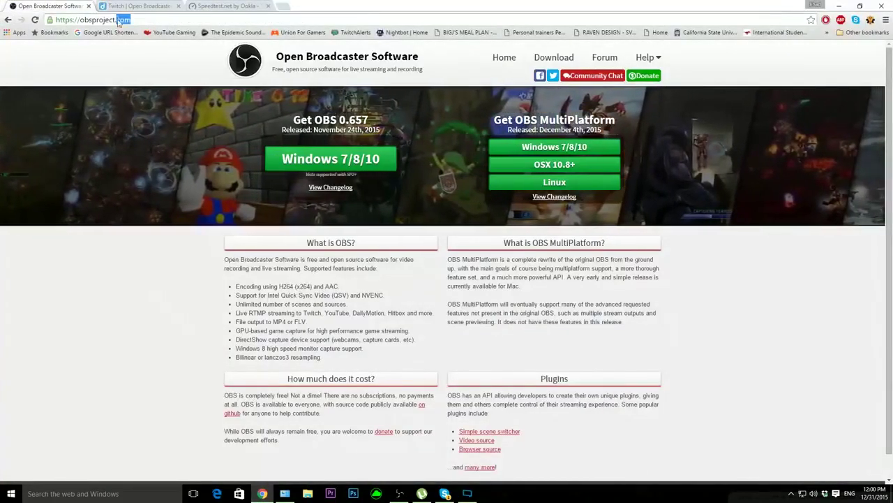
{"action": "triple_click", "coordinate": [120, 20]}
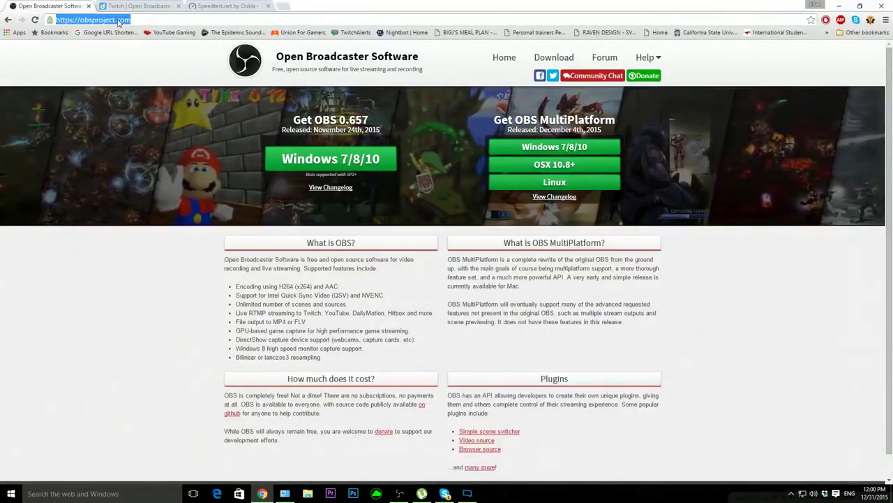
{"action": "type", "text": "obs"}
{"action": "key", "text": "Return"}
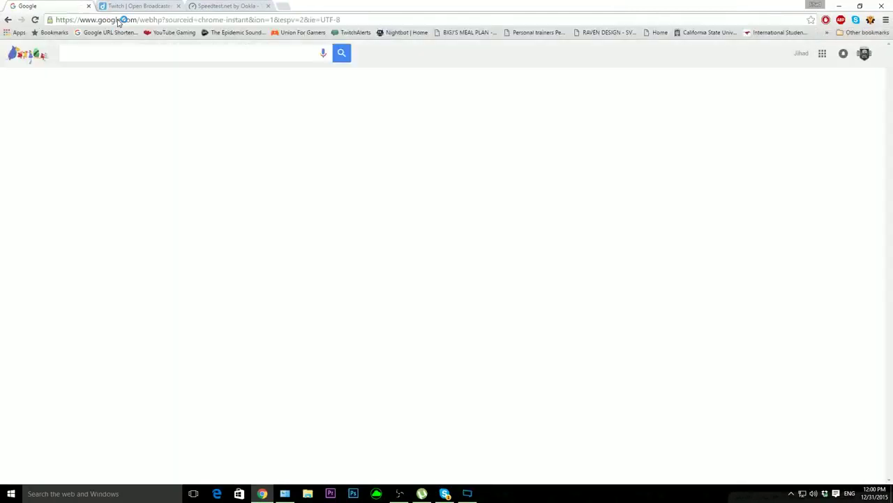
{"action": "left_click", "coordinate": [117, 122]}
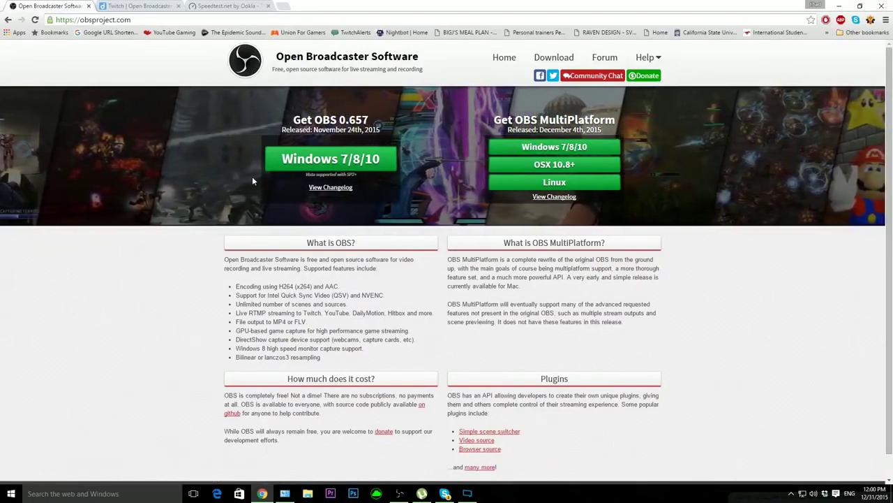
{"action": "left_click", "coordinate": [838, 5]}
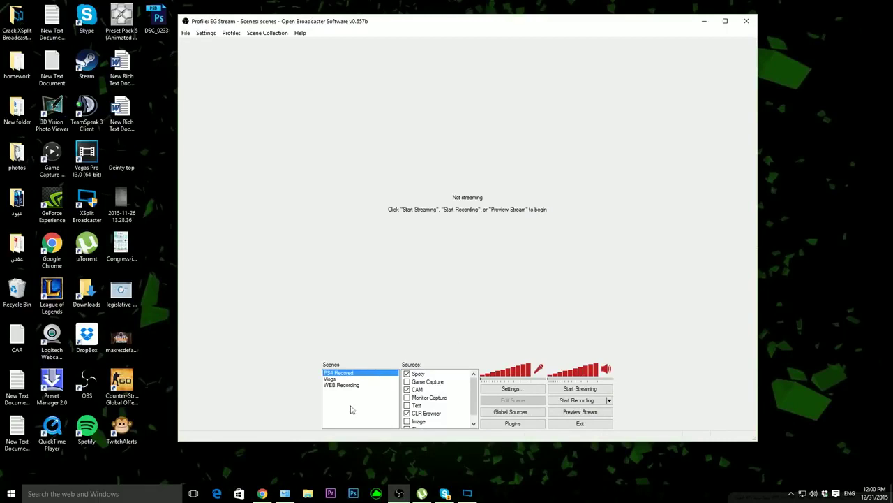
Step: Choose x264 as the video encoder in the OBS encoding settings and select the max bitrate value
{"action": "left_click", "coordinate": [517, 394]}
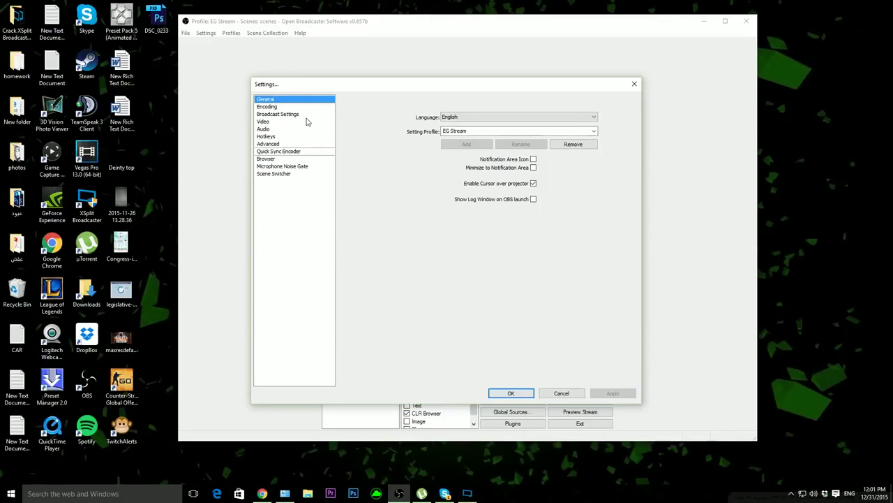
{"action": "left_click", "coordinate": [272, 107]}
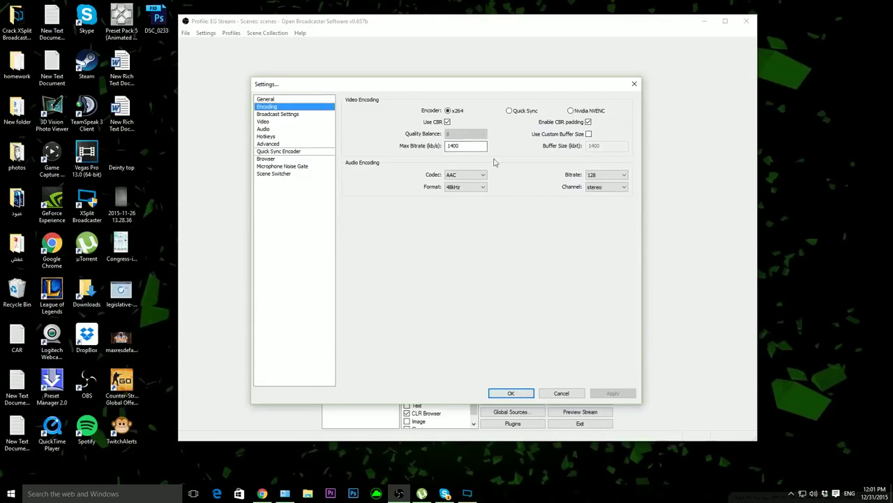
{"action": "left_click", "coordinate": [447, 111]}
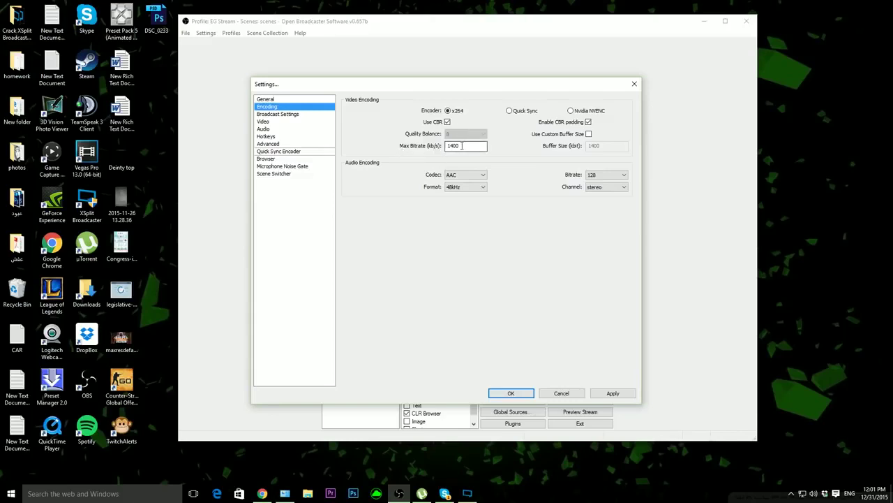
{"action": "double_click", "coordinate": [462, 145]}
Step: Switch to Chrome and run a new connection speed test on speedtest.net
{"action": "left_click", "coordinate": [262, 493]}
{"action": "key", "text": "ctrl+Tab"}
{"action": "key", "text": "ctrl+Tab"}
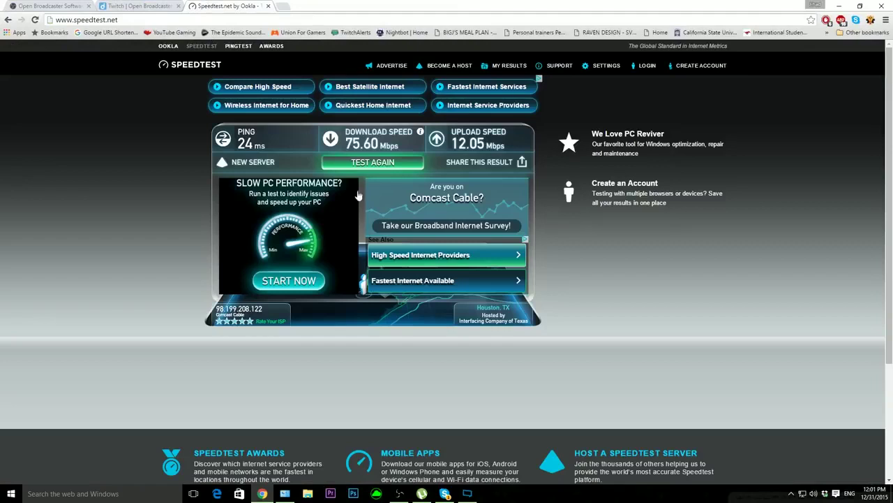
{"action": "left_click", "coordinate": [372, 162]}
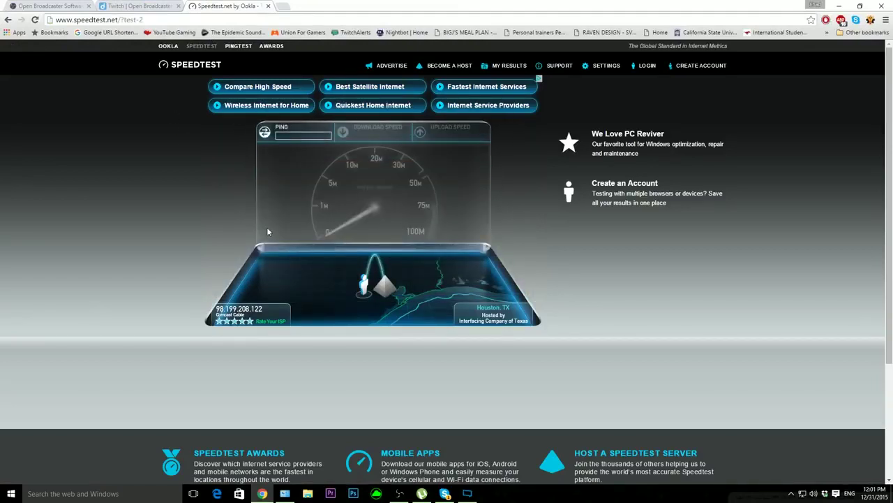
{"action": "left_click", "coordinate": [80, 20]}
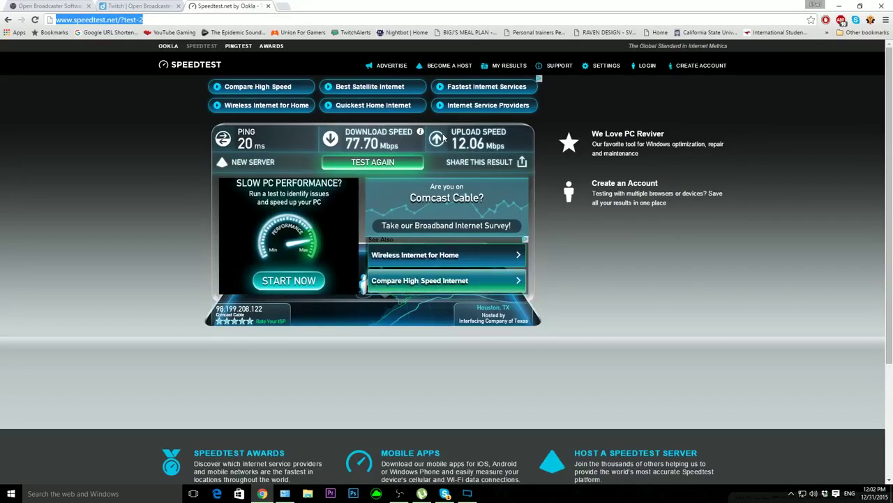
Step: Glance at the Twitch bitrate guide and the speed test, and set the max bitrate in OBS to 6000 kb/s
{"action": "left_click", "coordinate": [140, 5]}
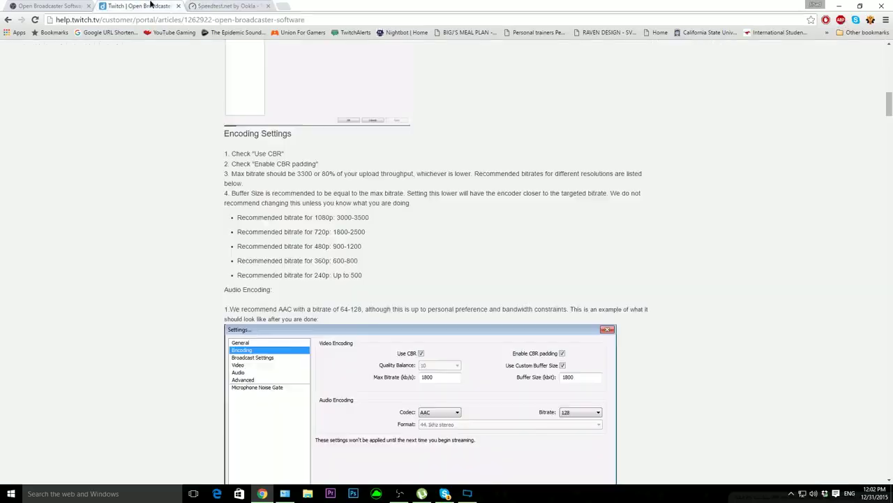
{"action": "left_click", "coordinate": [234, 6]}
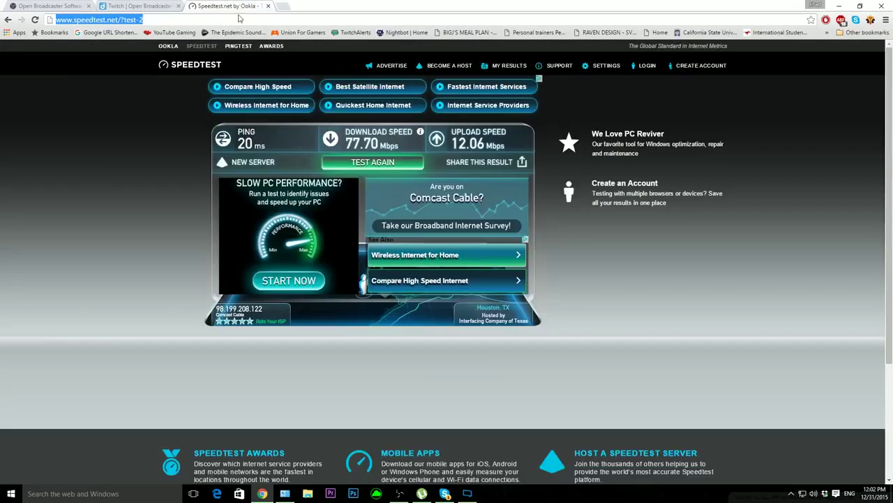
{"action": "left_click", "coordinate": [399, 493]}
{"action": "type", "text": "600"}
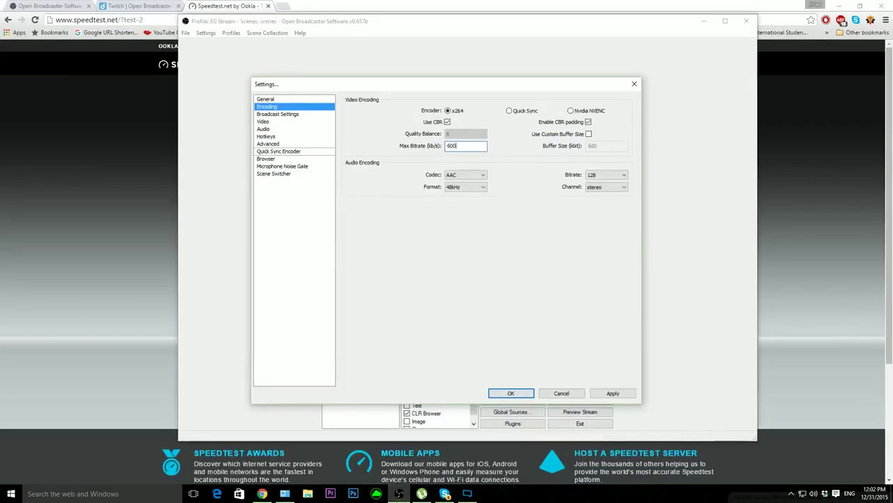
{"action": "type", "text": "0"}
Step: Examine the recommended bitrates for 1080p, 720p, 480p, 360p and 240p in Twitch's OBS help article in Chrome
{"action": "left_click", "coordinate": [107, 224]}
{"action": "key", "text": "ctrl+shift+Tab"}
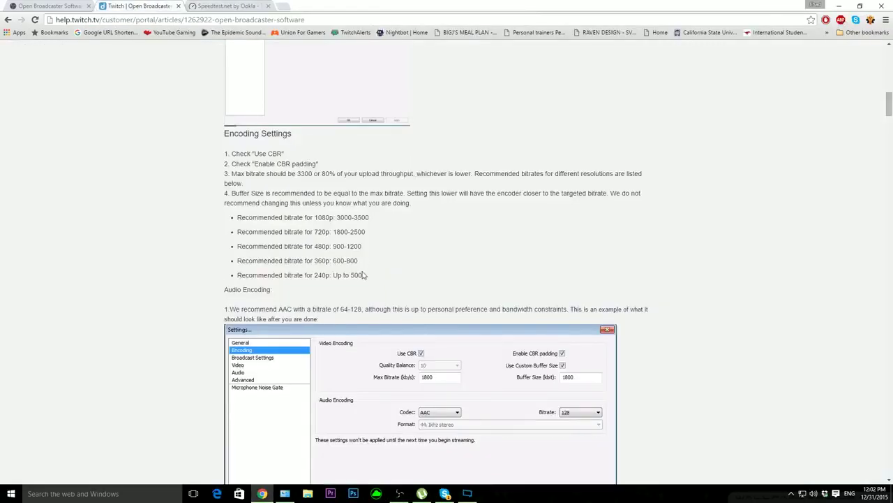
{"action": "left_click_drag", "start_coordinate": [361, 275], "coordinate": [237, 221]}
{"action": "left_click", "coordinate": [238, 220]}
{"action": "double_click", "coordinate": [337, 232]}
{"action": "double_click", "coordinate": [357, 232]}
{"action": "double_click", "coordinate": [321, 232]}
{"action": "double_click", "coordinate": [321, 246]}
{"action": "double_click", "coordinate": [339, 246]}
{"action": "double_click", "coordinate": [354, 246]}
{"action": "double_click", "coordinate": [323, 261]}
{"action": "double_click", "coordinate": [355, 275]}
{"action": "left_click_drag", "start_coordinate": [363, 275], "coordinate": [222, 240]}
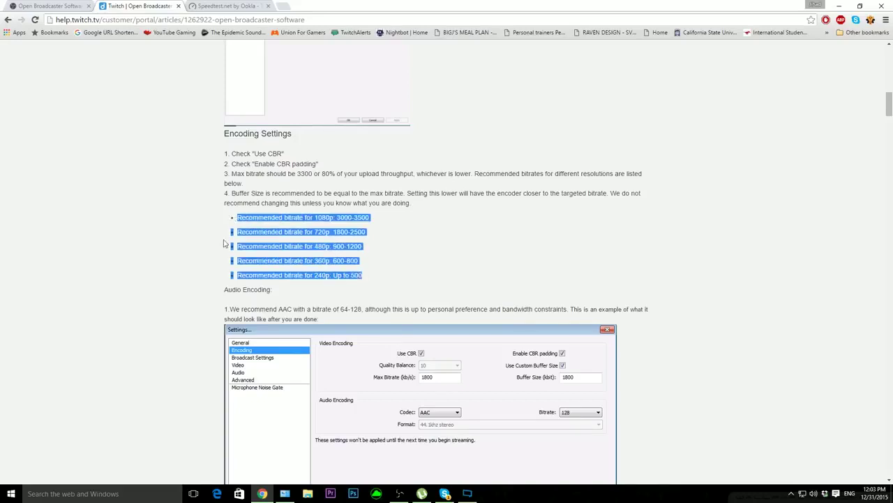
{"action": "left_click", "coordinate": [217, 241]}
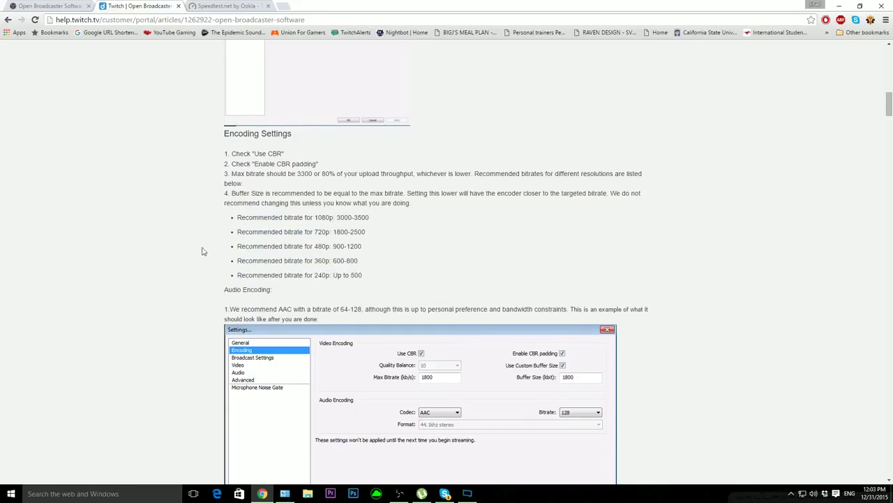
{"action": "scroll", "coordinate": [331, 261], "scroll_direction": "up", "scroll_amount": 1}
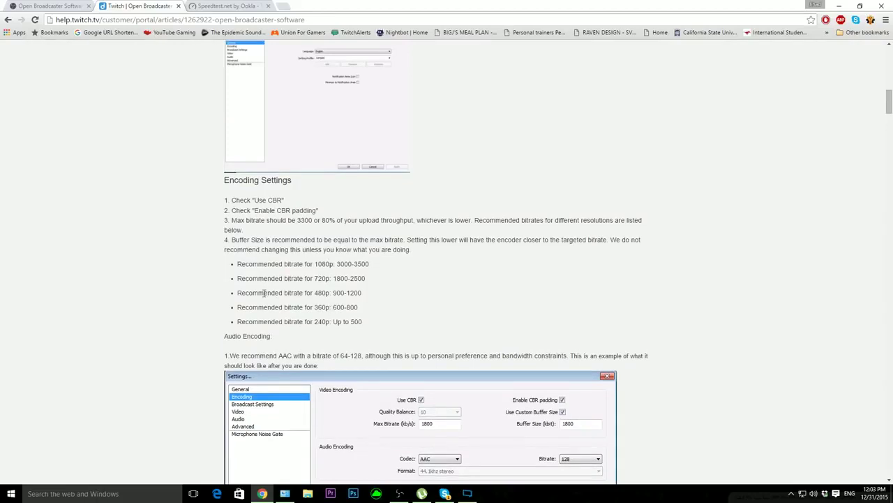
{"action": "double_click", "coordinate": [361, 264]}
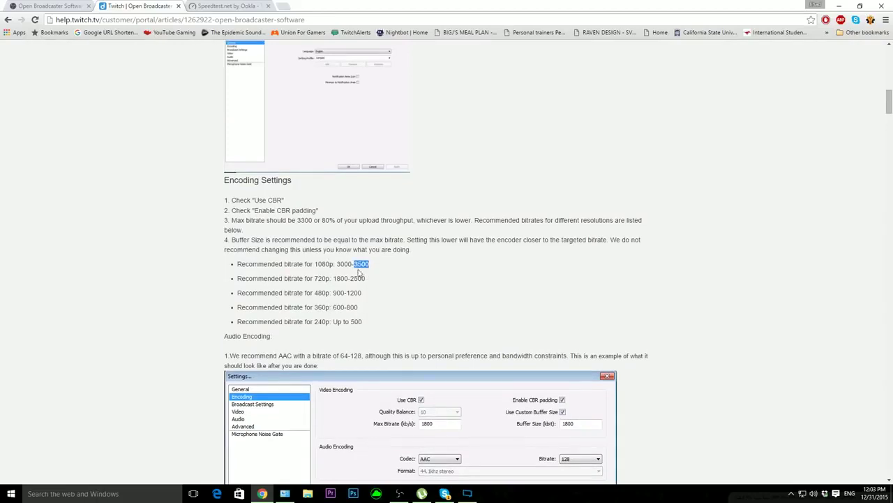
Step: Switch to OBS and set the max bitrate to 3500 kb/s in the encoding settings
{"action": "left_click", "coordinate": [399, 493]}
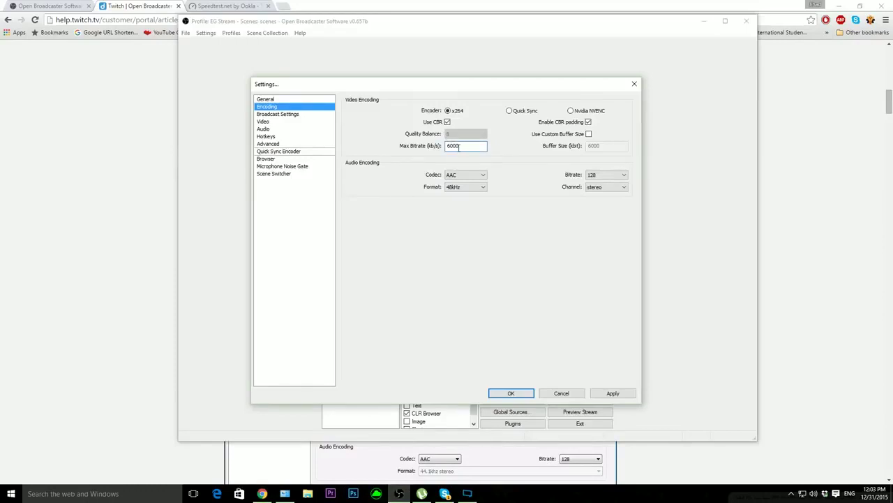
{"action": "key", "text": "ctrl+a"}
{"action": "type", "text": "3500"}
Step: Change the max bitrate to 1400 kb/s as an example and set it back to 3500 kb/s
{"action": "double_click", "coordinate": [457, 147]}
{"action": "type", "text": "1400"}
{"action": "double_click", "coordinate": [456, 146]}
{"action": "type", "text": "3350"}
Step: Recheck the Twitch bitrate guide and speed test in Chrome, and return to the max bitrate value in OBS
{"action": "key", "text": "alt+Tab"}
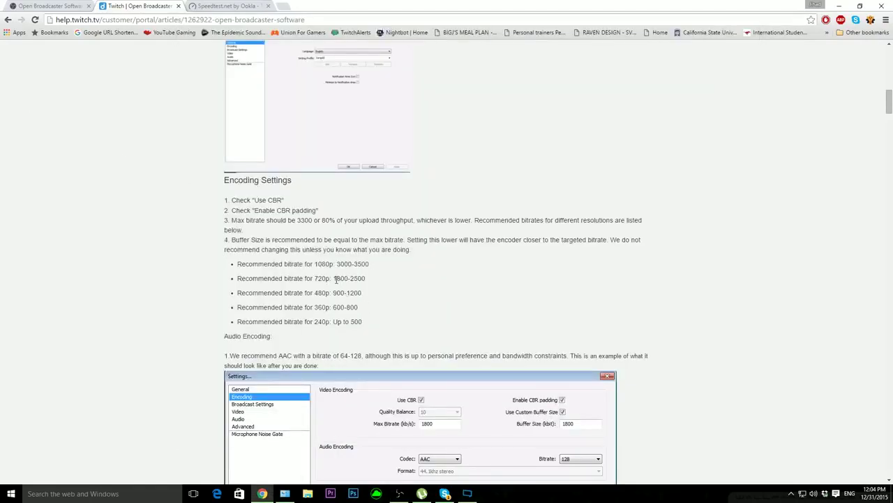
{"action": "left_click", "coordinate": [222, 7]}
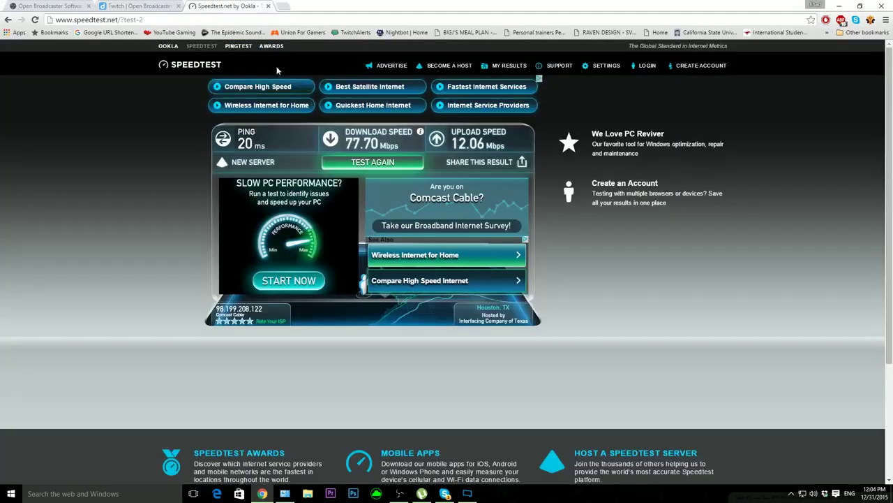
{"action": "key", "text": "ctrl+shift+Tab"}
{"action": "left_click", "coordinate": [396, 494]}
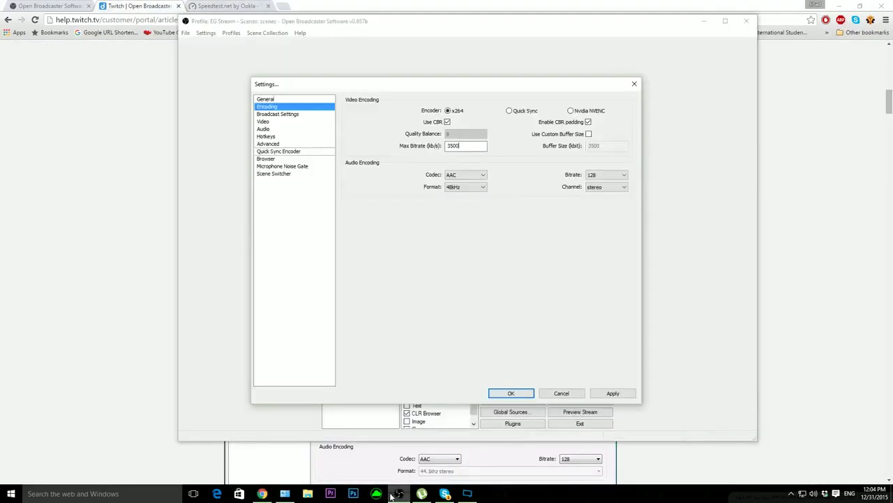
{"action": "left_click_drag", "start_coordinate": [462, 145], "coordinate": [454, 145]}
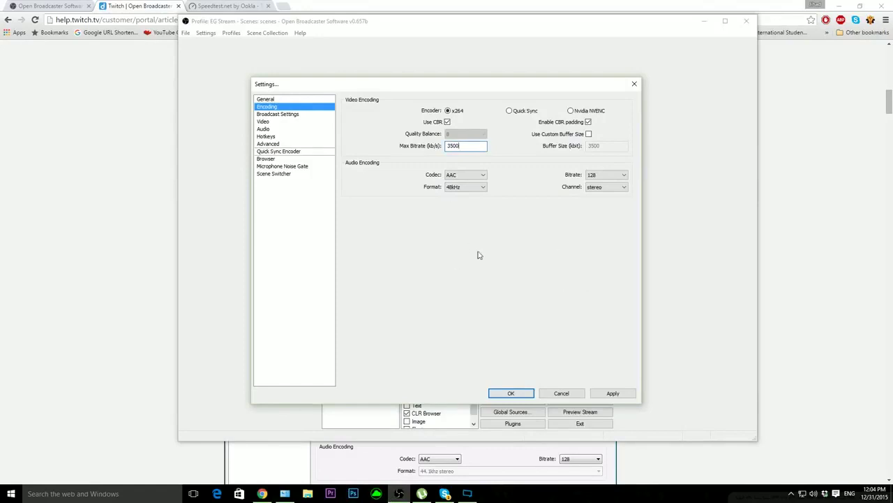
Step: Examine the audio codec and format choices in the audio encoding settings
{"action": "left_click", "coordinate": [481, 176]}
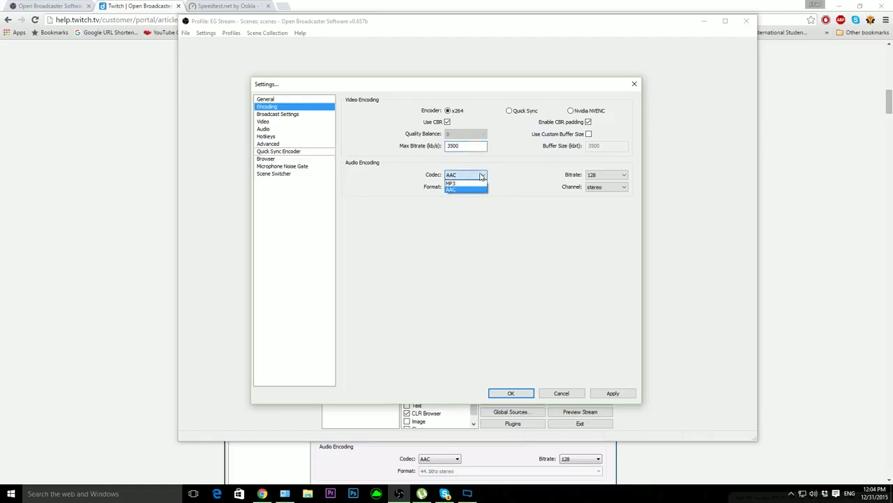
{"action": "left_click", "coordinate": [538, 180]}
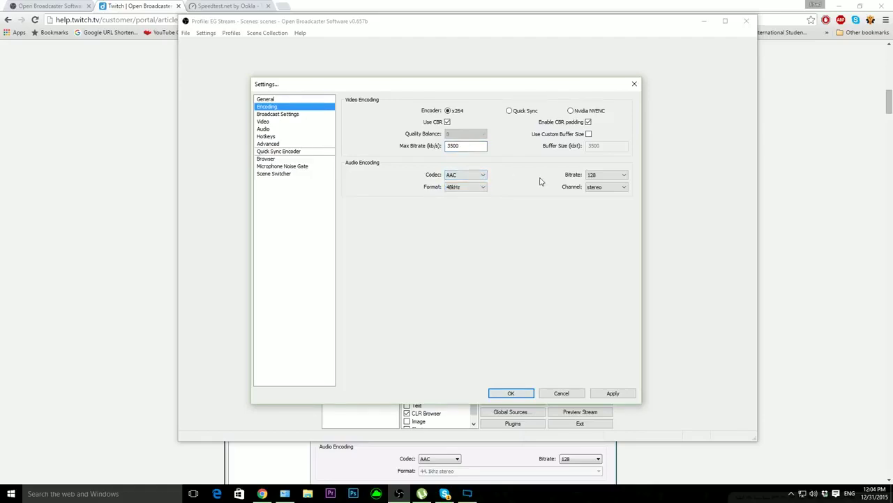
{"action": "left_click", "coordinate": [469, 189]}
{"action": "left_click", "coordinate": [469, 200]}
Step: Open the Windows sound recording devices from the Control Panel and bring up the properties of the Blue Snowball microphone
{"action": "left_click", "coordinate": [285, 494]}
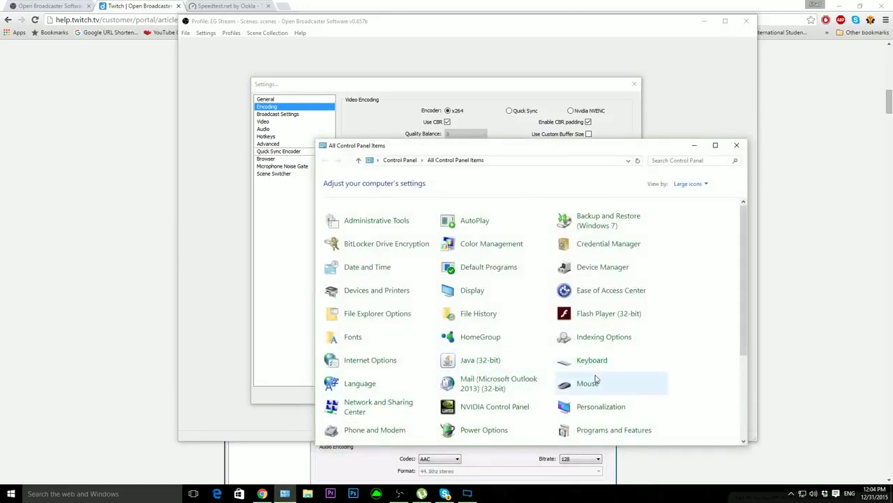
{"action": "scroll", "coordinate": [596, 379], "scroll_direction": "down", "scroll_amount": 3}
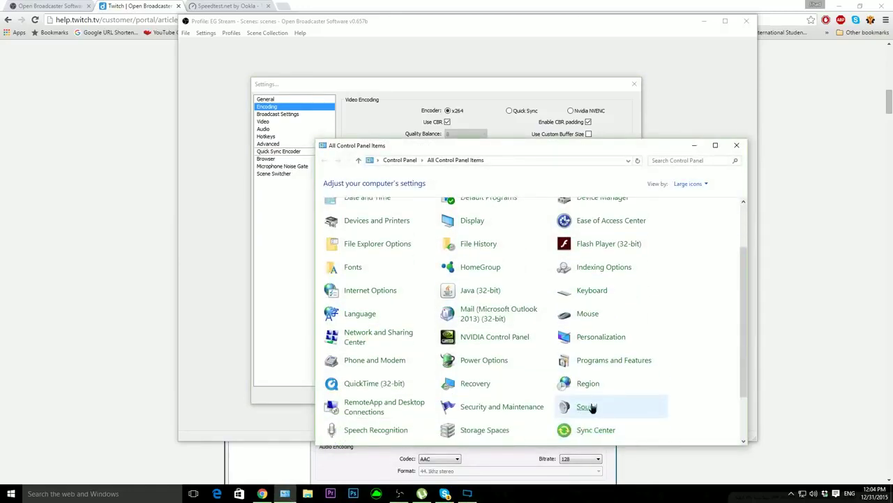
{"action": "left_click", "coordinate": [587, 406]}
{"action": "left_click", "coordinate": [118, 95]}
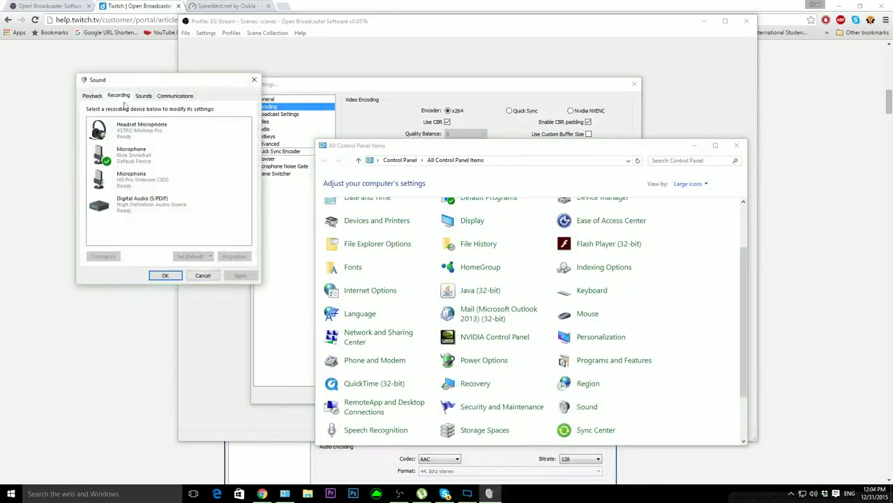
{"action": "left_click", "coordinate": [168, 155]}
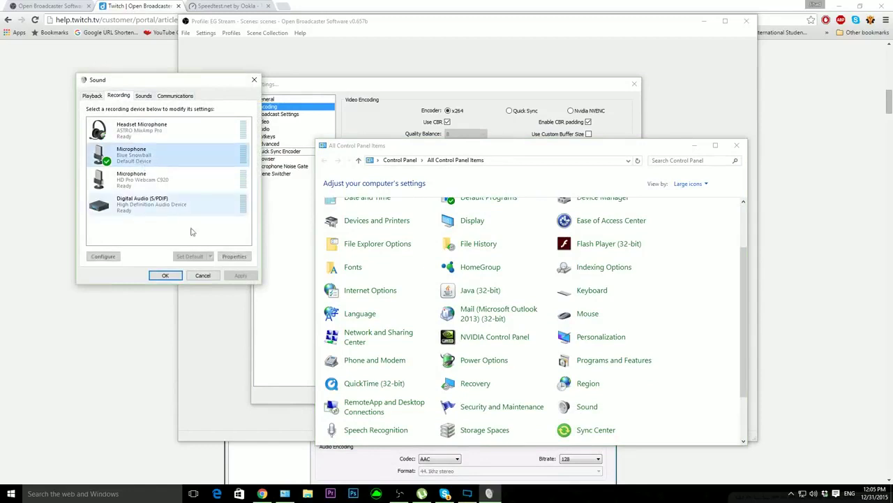
{"action": "left_click", "coordinate": [232, 258]}
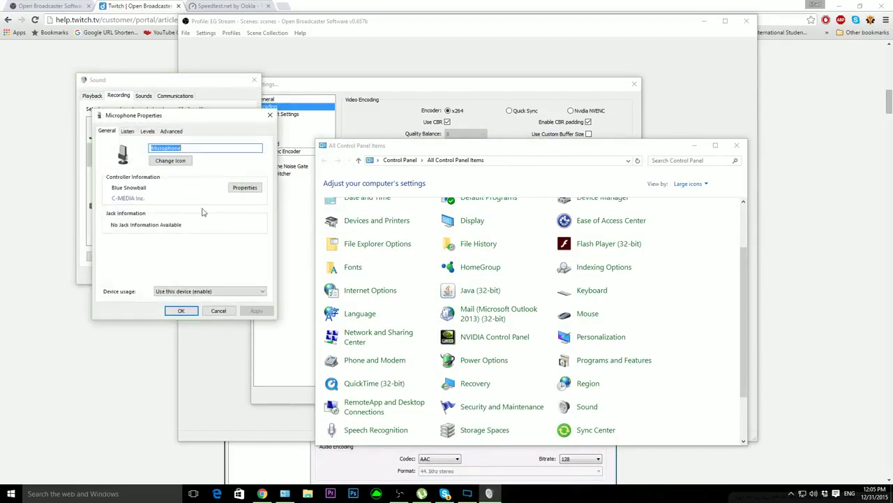
Step: Check the Blue Snowball microphone's default sample rate format, dismiss the sound settings and return to OBS
{"action": "left_click", "coordinate": [173, 135]}
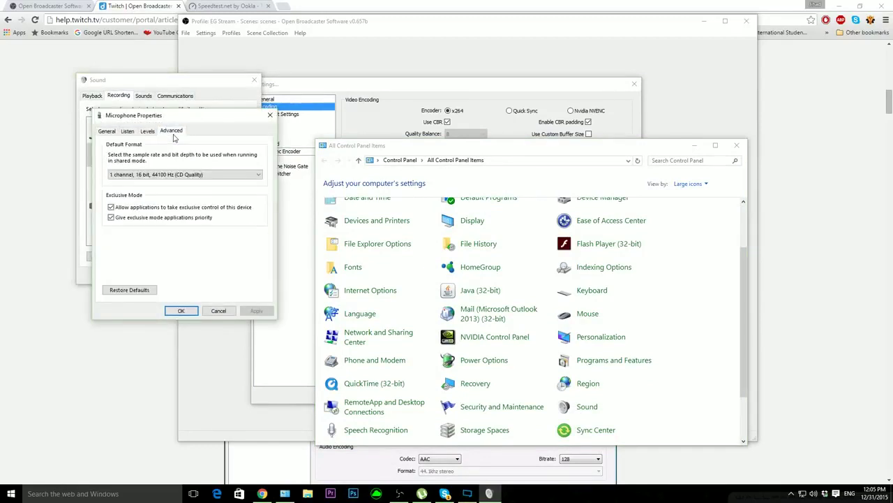
{"action": "left_click", "coordinate": [180, 176]}
{"action": "left_click", "coordinate": [180, 176]}
{"action": "left_click", "coordinate": [270, 115]}
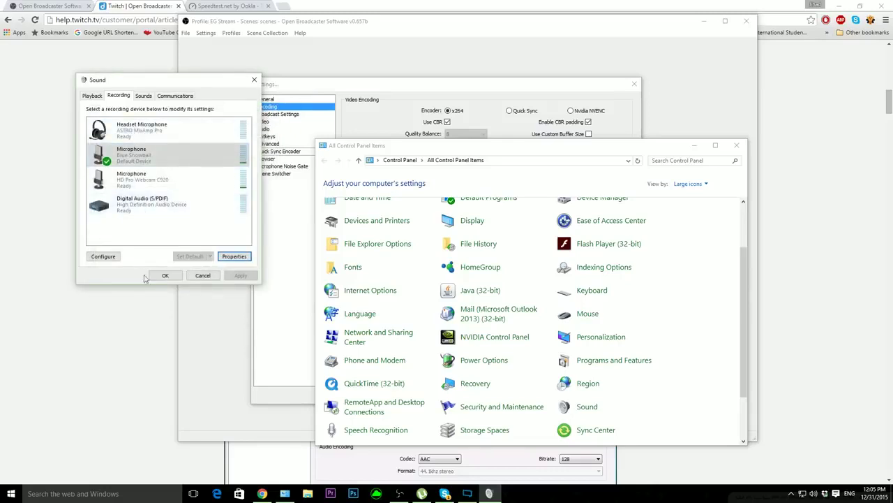
{"action": "left_click", "coordinate": [197, 276]}
{"action": "left_click", "coordinate": [274, 228]}
Step: Set the audio encoding format to 44.1kHz
{"action": "left_click", "coordinate": [482, 188]}
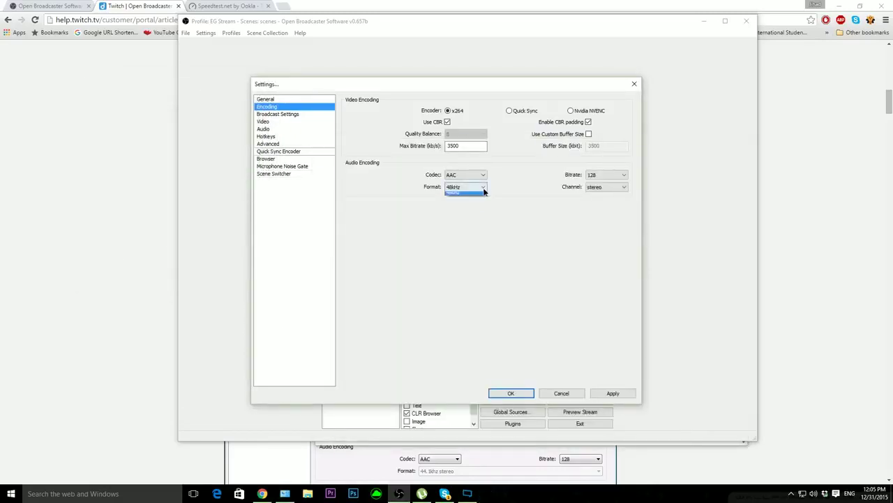
{"action": "left_click", "coordinate": [466, 196]}
{"action": "left_click", "coordinate": [483, 187]}
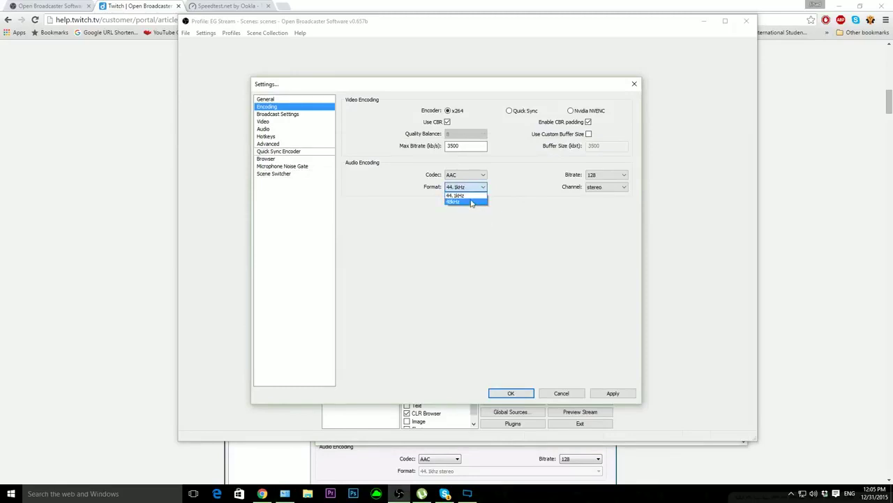
{"action": "left_click", "coordinate": [471, 196]}
{"action": "left_click", "coordinate": [455, 188]}
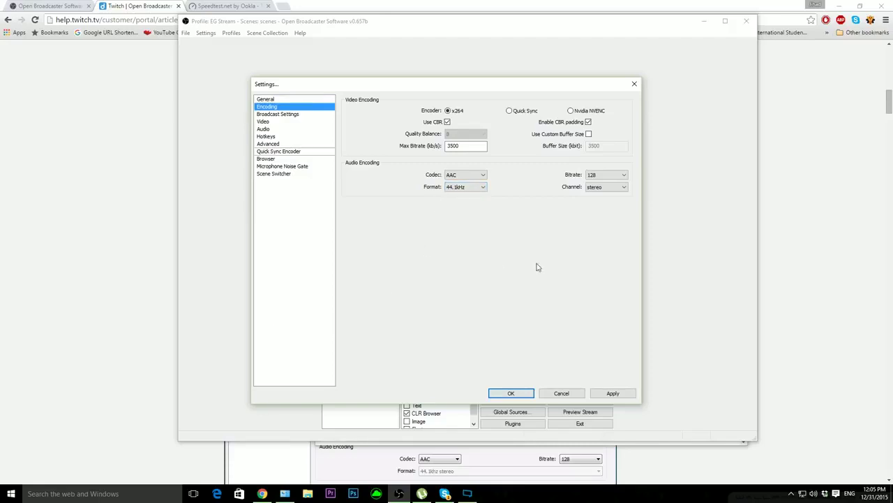
Step: Change the audio bitrate to 320 as an example and set it back to 128
{"action": "left_click", "coordinate": [604, 176]}
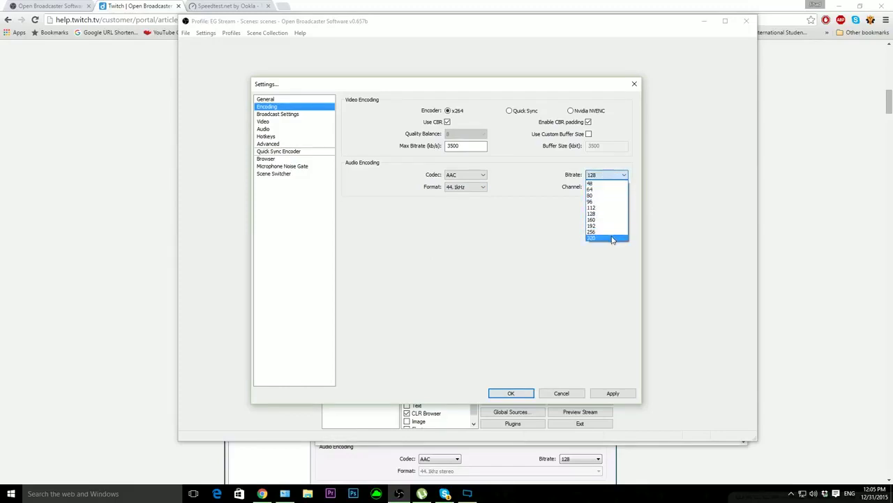
{"action": "left_click", "coordinate": [612, 239]}
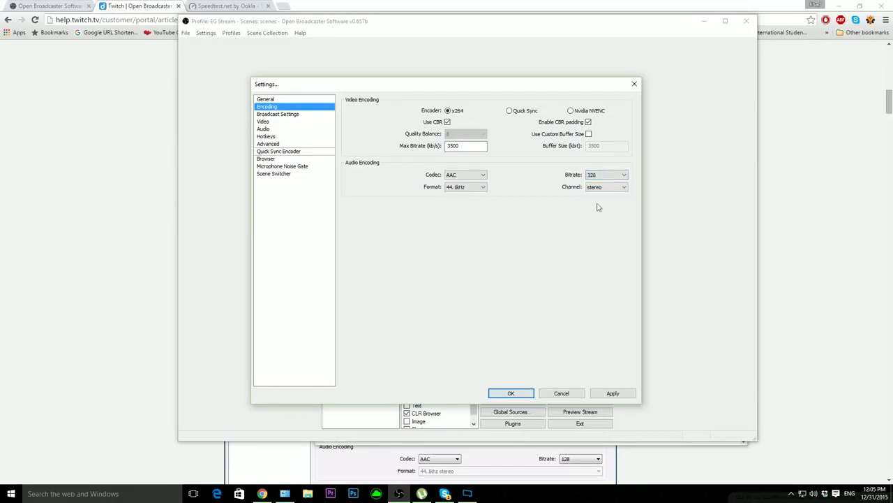
{"action": "left_click", "coordinate": [596, 177]}
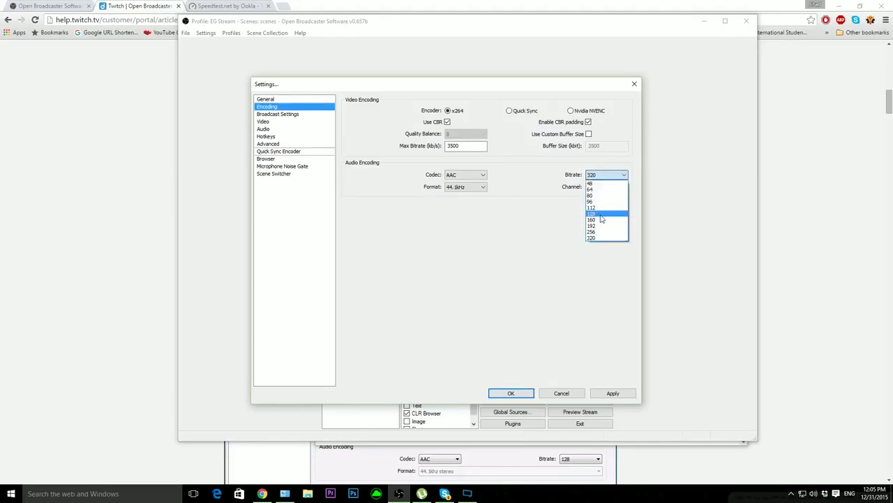
{"action": "left_click", "coordinate": [602, 215]}
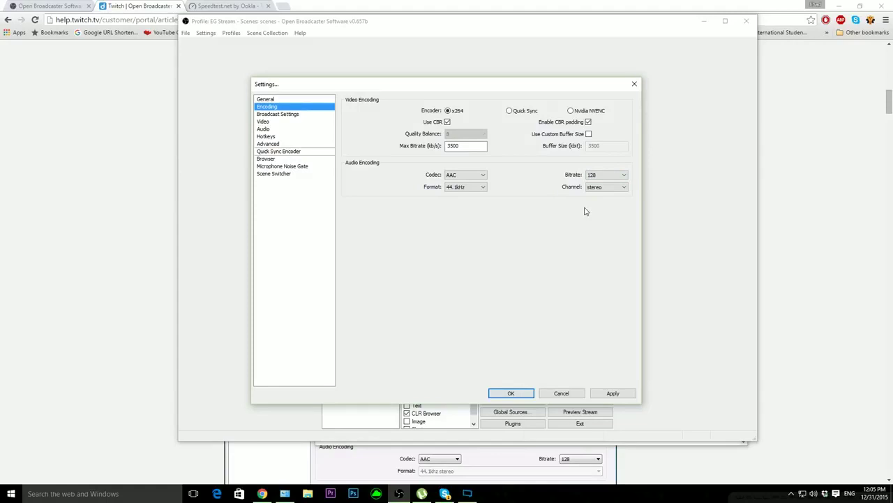
Step: Look over the audio channel and bitrate choices, and apply the encoding settings
{"action": "left_click", "coordinate": [610, 188]}
{"action": "left_click", "coordinate": [612, 194]}
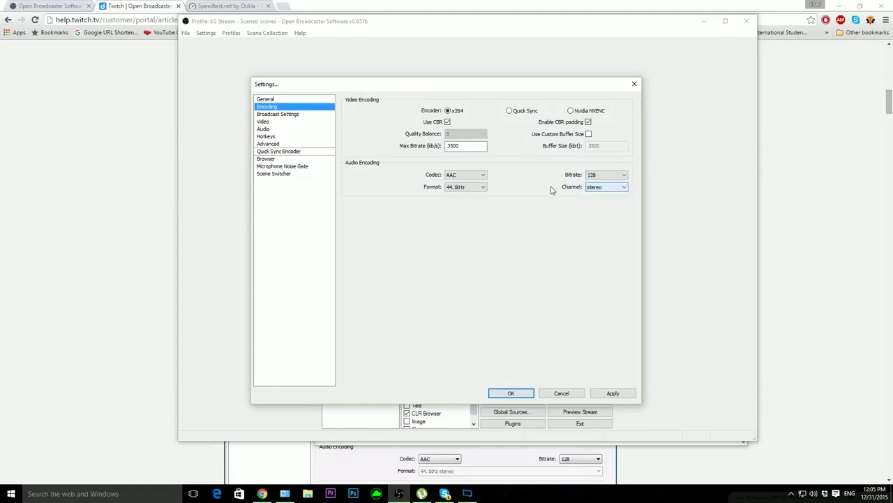
{"action": "left_click", "coordinate": [591, 177]}
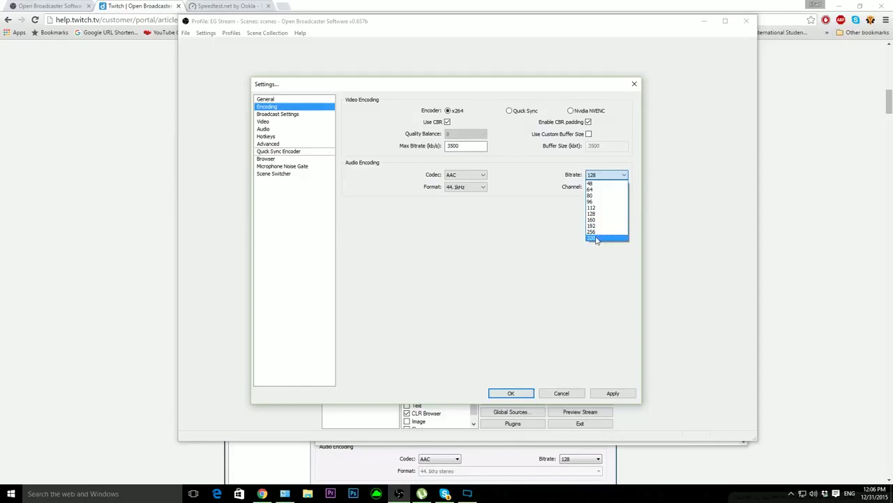
{"action": "left_click", "coordinate": [541, 238]}
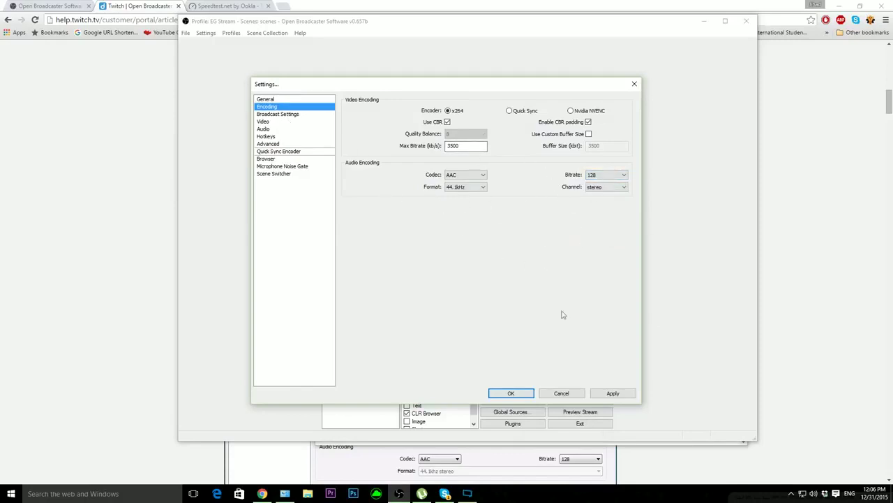
{"action": "left_click", "coordinate": [602, 393]}
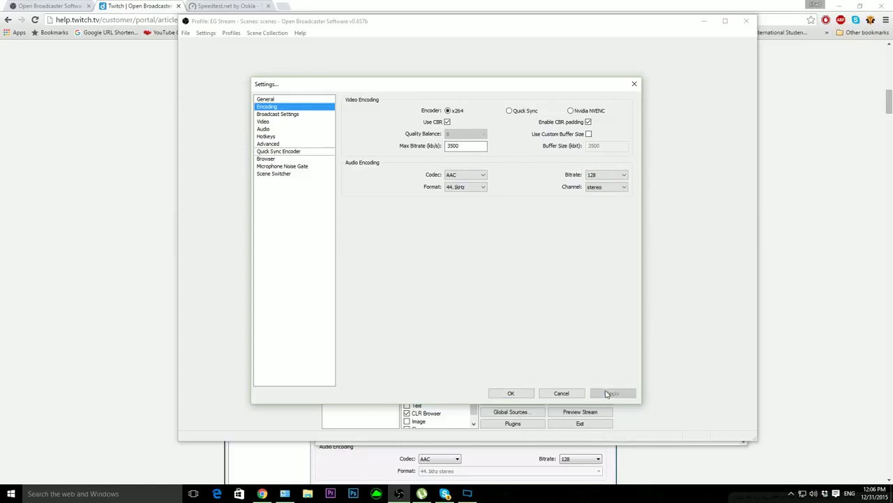
Step: Open the broadcast settings, try the File Output Only mode and set the mode back to Live Stream
{"action": "left_click", "coordinate": [283, 115]}
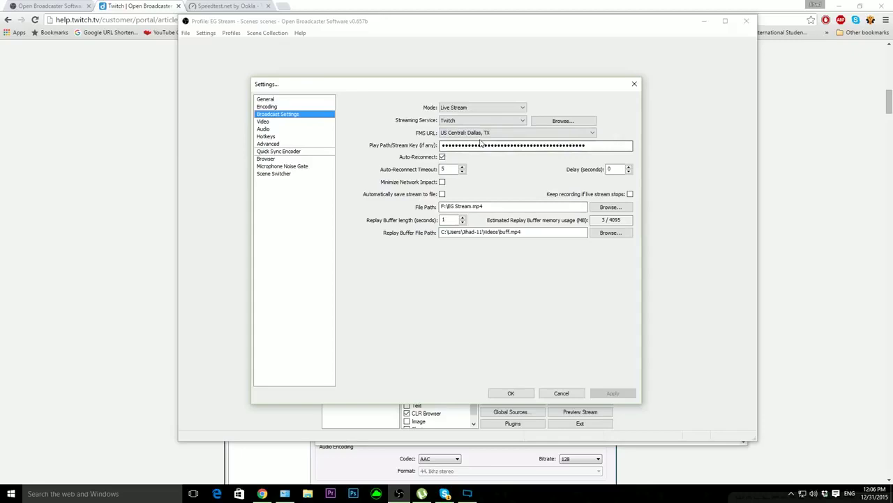
{"action": "left_click", "coordinate": [461, 108]}
{"action": "left_click", "coordinate": [461, 108]}
{"action": "left_click", "coordinate": [460, 109]}
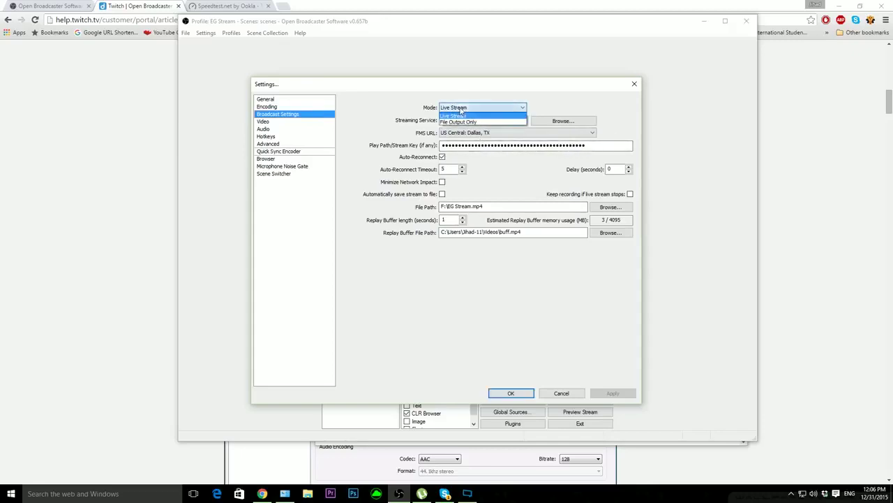
{"action": "left_click", "coordinate": [463, 121]}
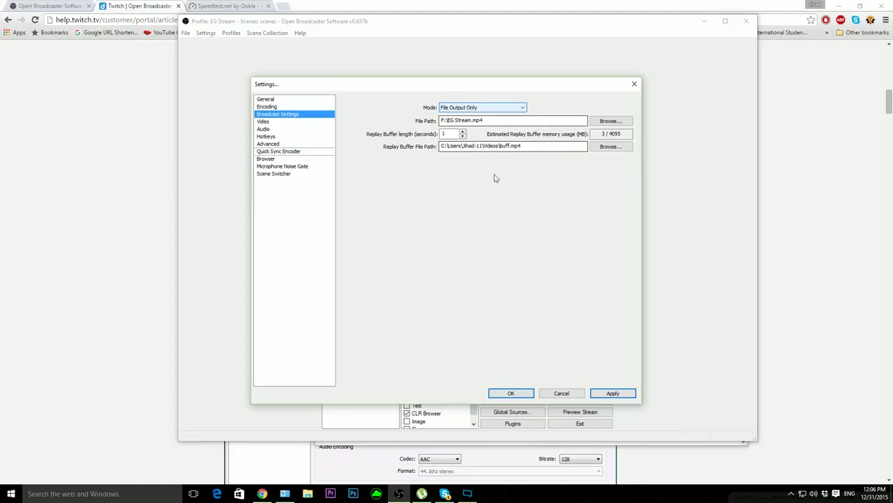
{"action": "left_click", "coordinate": [490, 109]}
{"action": "left_click", "coordinate": [488, 116]}
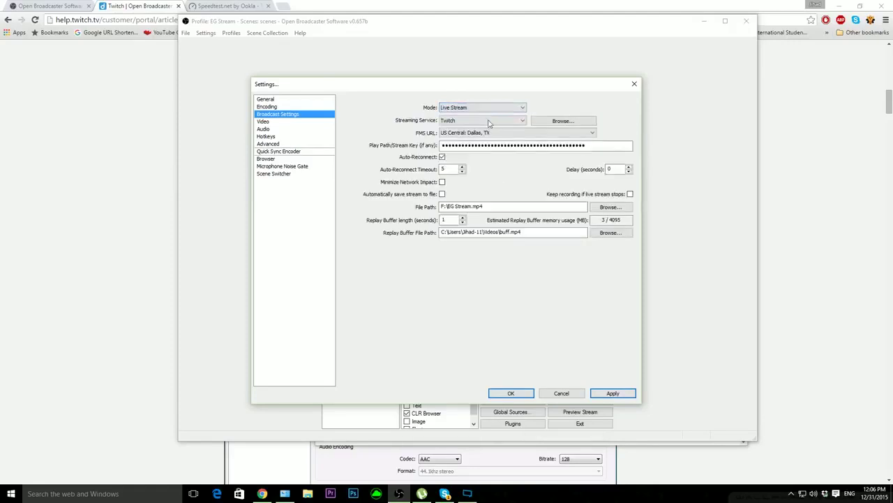
Step: Try YouTube / YouTube Gaming as the streaming service and look at its FMS URL choices
{"action": "left_click", "coordinate": [460, 121]}
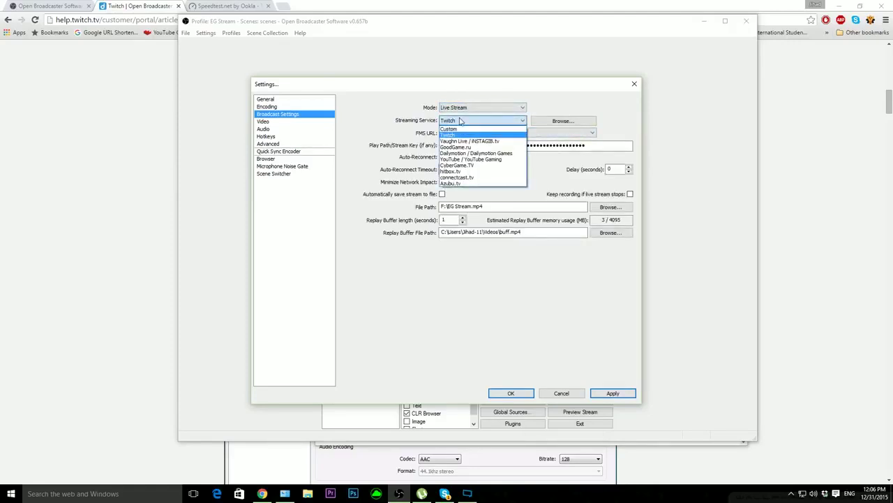
{"action": "left_click", "coordinate": [475, 160]}
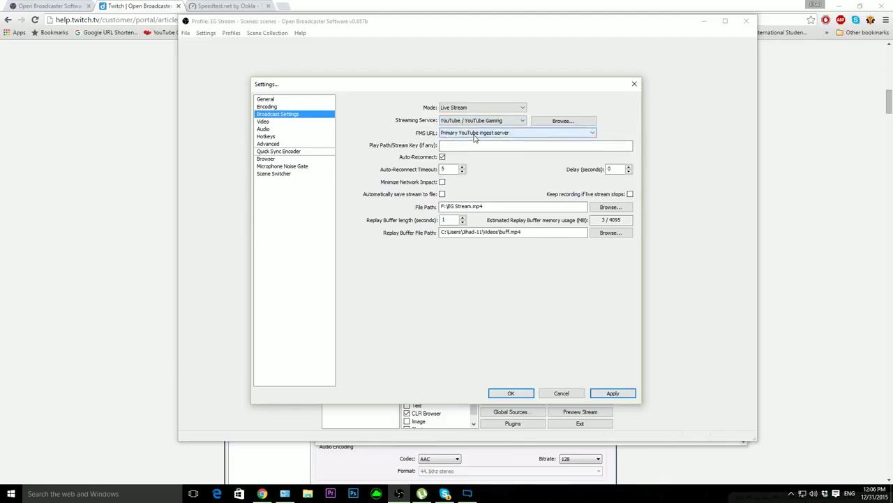
{"action": "left_click", "coordinate": [474, 132]}
{"action": "left_click", "coordinate": [475, 140]}
Step: Try the Custom streaming service with its blank FMS URL and stream key fields, and set the service back to Twitch
{"action": "left_click", "coordinate": [475, 120]}
{"action": "left_click", "coordinate": [474, 130]}
{"action": "left_click", "coordinate": [466, 133]}
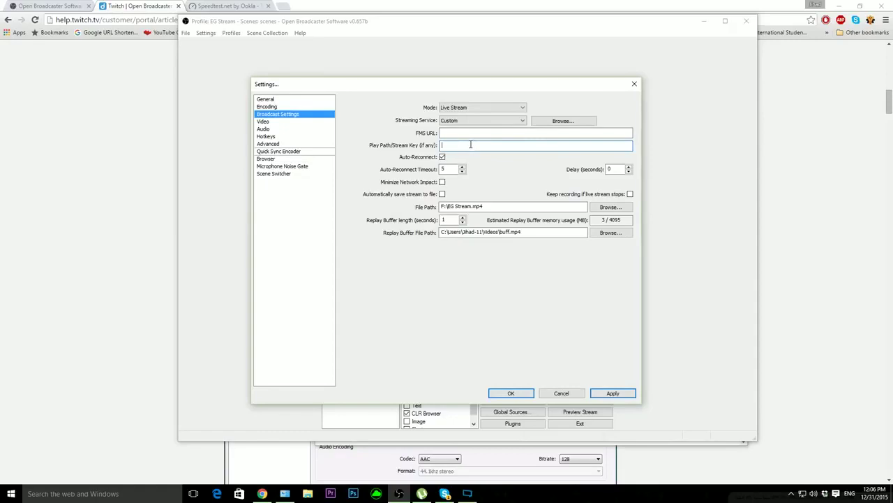
{"action": "left_click", "coordinate": [471, 134]}
{"action": "left_click", "coordinate": [466, 121]}
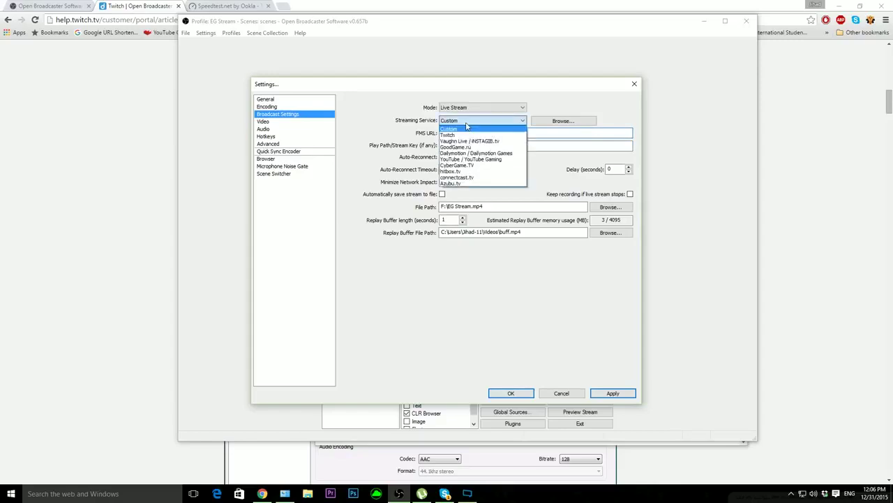
{"action": "left_click", "coordinate": [467, 135]}
{"action": "left_click", "coordinate": [127, 148]}
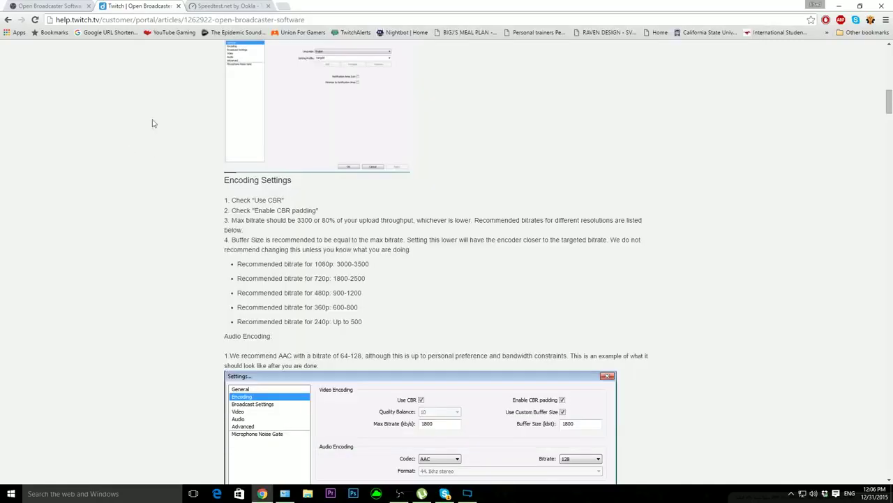
{"action": "left_click", "coordinate": [284, 5]}
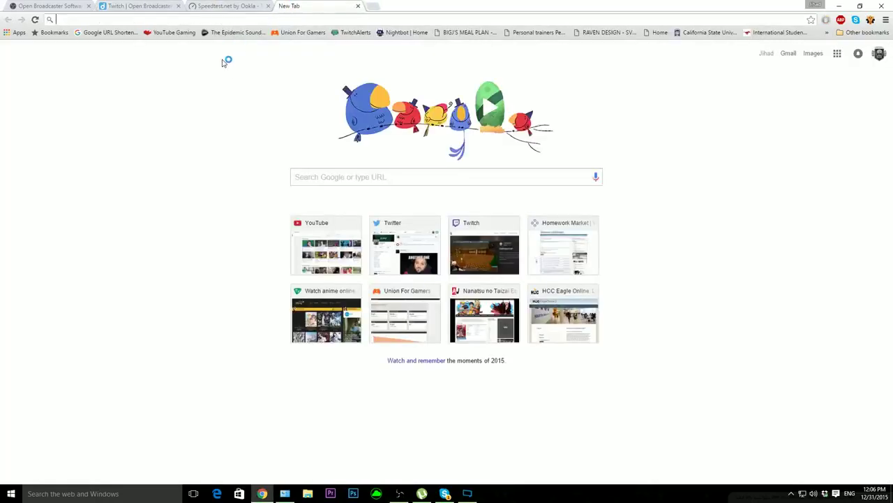
{"action": "type", "text": "ru"}
{"action": "key", "text": "BackSpace"}
{"action": "key", "text": "BackSpace"}
{"action": "type", "text": "t"}
{"action": "key", "text": "BackSpace"}
{"action": "type", "text": "tw"}
{"action": "key", "text": "Down"}
{"action": "key", "text": "Down"}
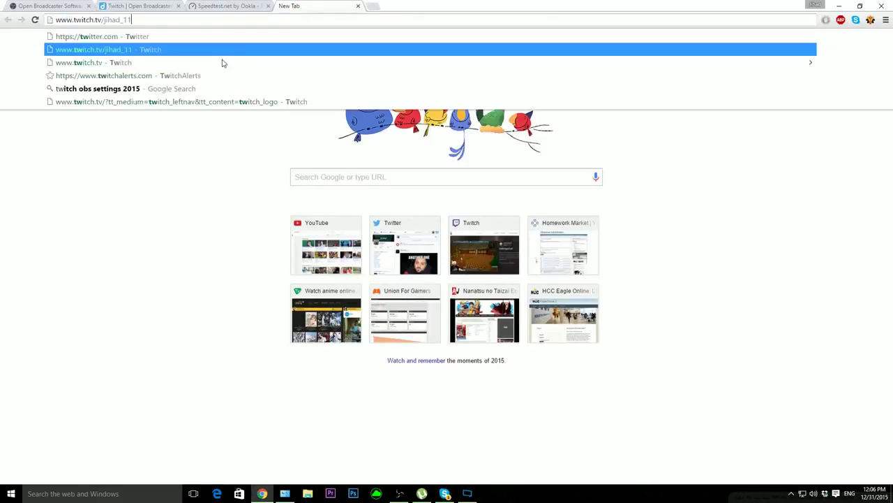
{"action": "key", "text": "Return"}
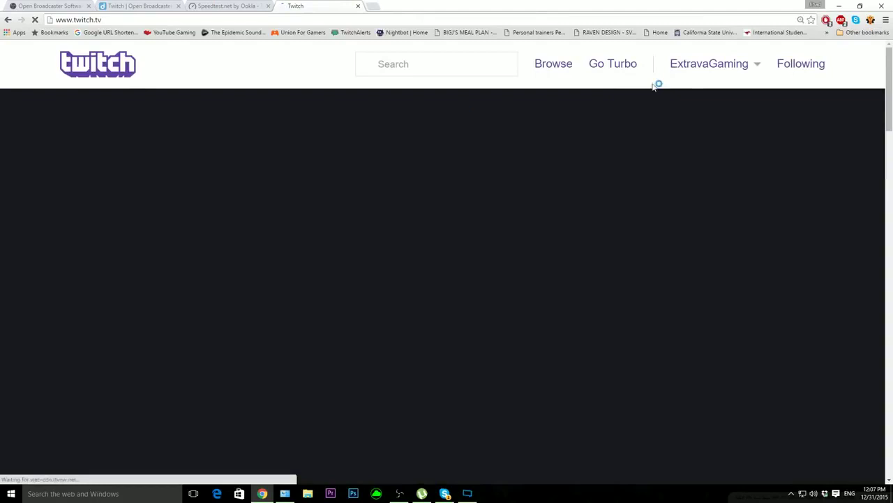
{"action": "left_click", "coordinate": [689, 68]}
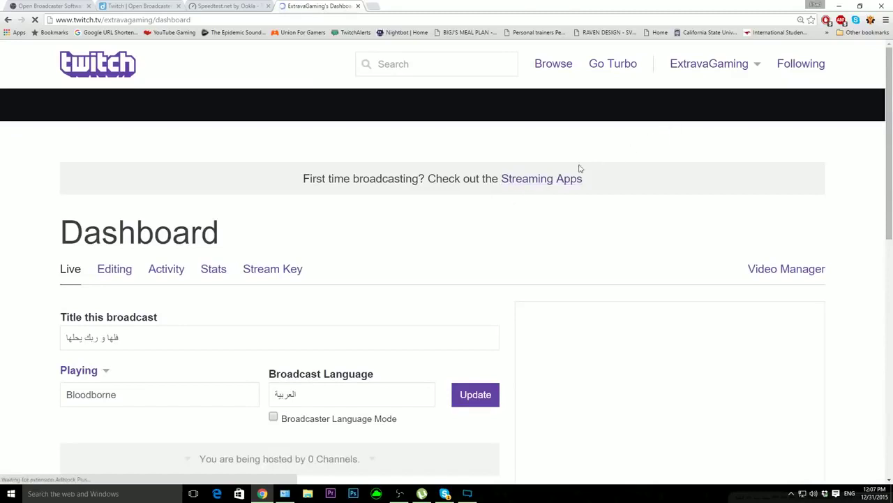
{"action": "left_click", "coordinate": [278, 277]}
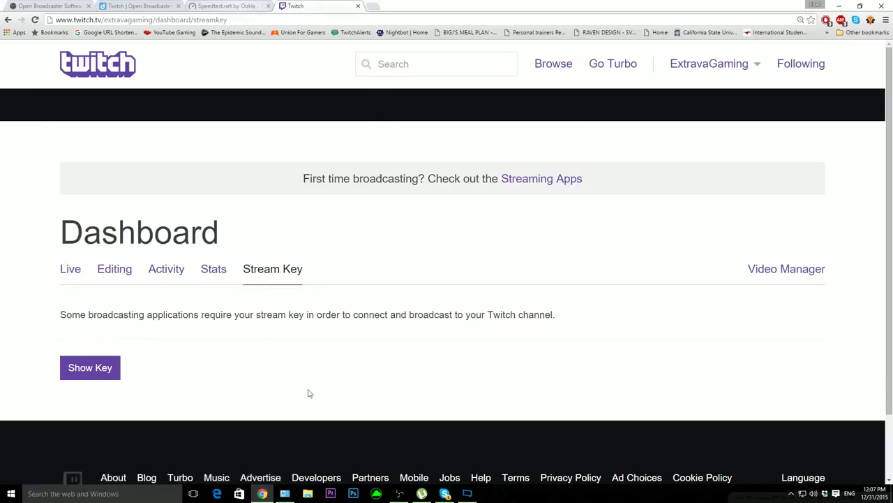
Step: Switch back to OBS and set the FMS URL to US Central: Dallas, TX
{"action": "left_click", "coordinate": [400, 494]}
{"action": "left_click", "coordinate": [476, 148]}
{"action": "left_click", "coordinate": [470, 134]}
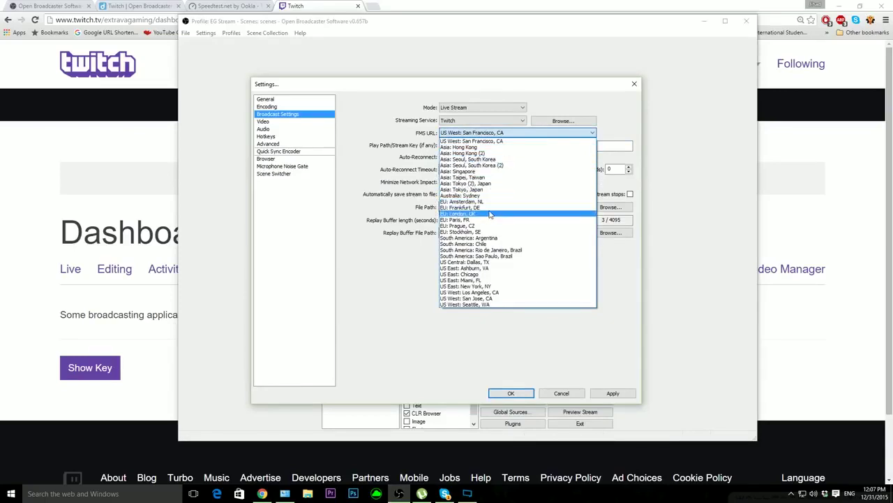
{"action": "left_click", "coordinate": [491, 262]}
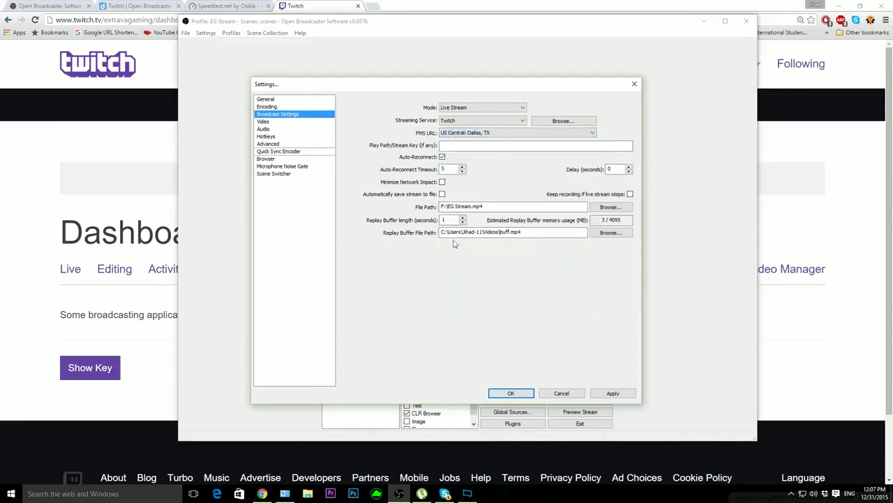
Step: Review the stream key, auto-reconnect timeout and file path fields, and open the video settings without saving the broadcast changes
{"action": "left_click", "coordinate": [451, 148]}
{"action": "double_click", "coordinate": [451, 170]}
{"action": "left_click", "coordinate": [610, 206]}
{"action": "left_click", "coordinate": [660, 324]}
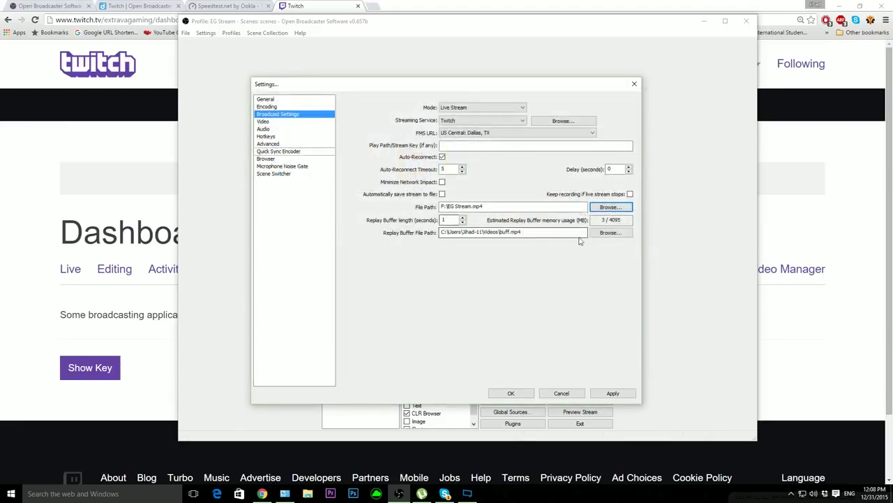
{"action": "left_click", "coordinate": [279, 124]}
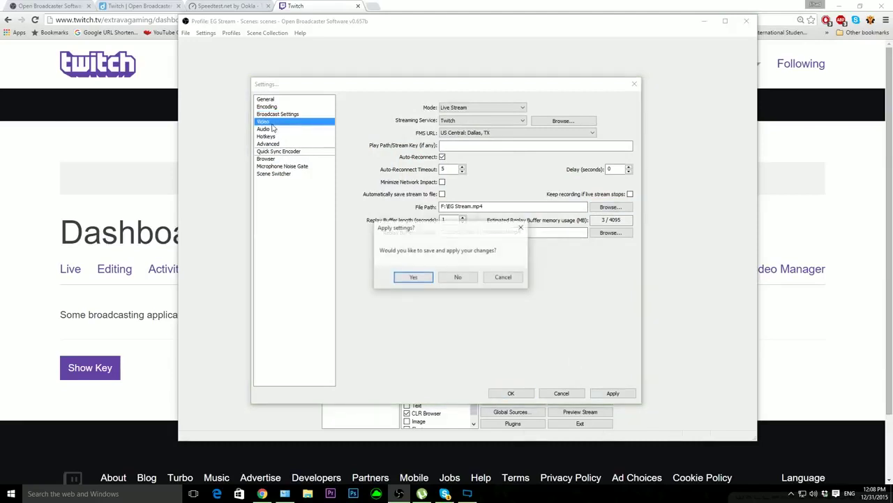
{"action": "left_click", "coordinate": [456, 275]}
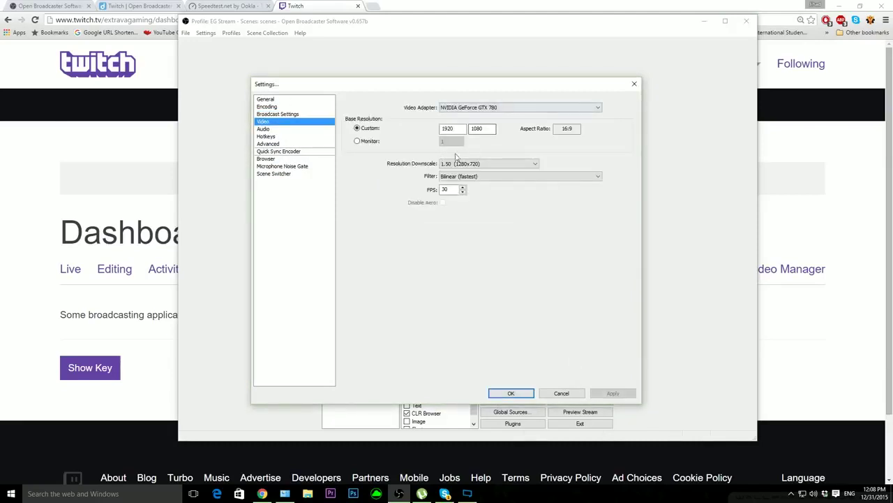